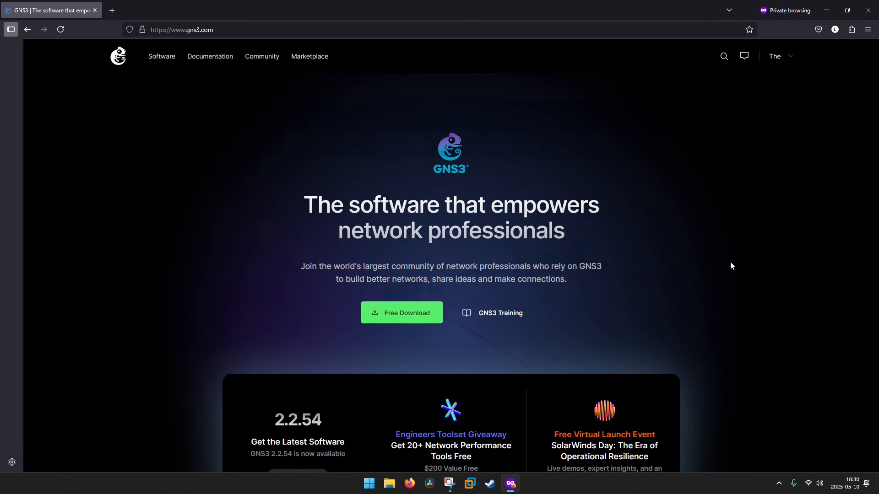
# Step: Examine the GNS3 homepage, including the account options and the latest software release section
pyautogui.click(791, 57)
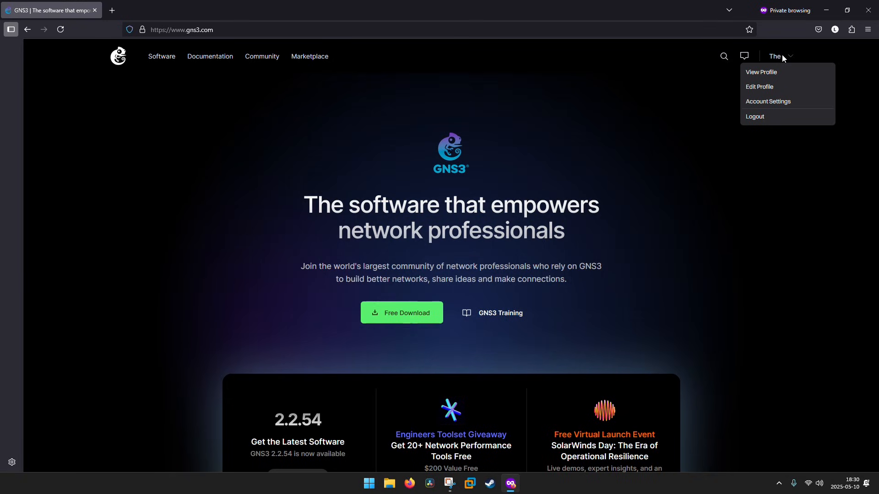
pyautogui.click(686, 158)
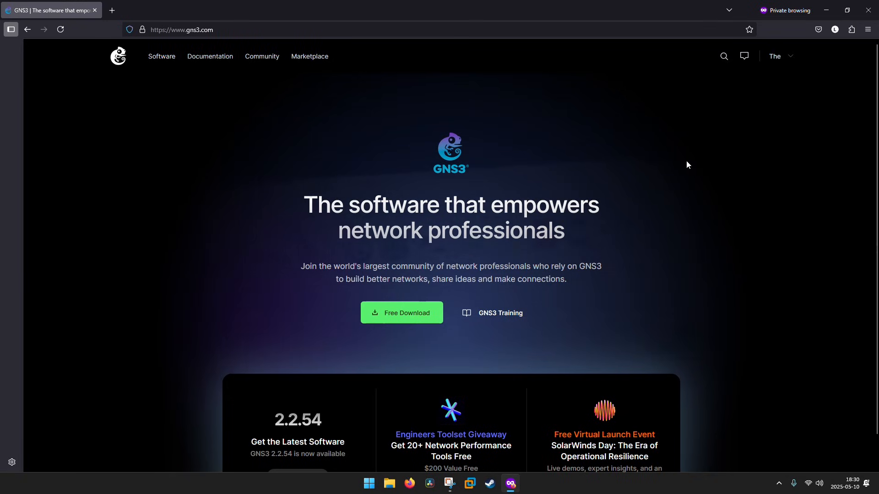
pyautogui.middleClick(686, 161)
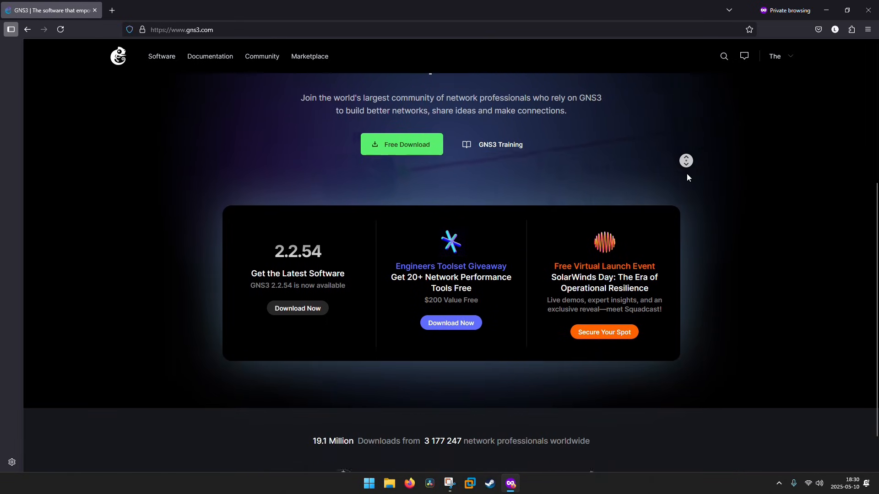
pyautogui.middleClick(687, 174)
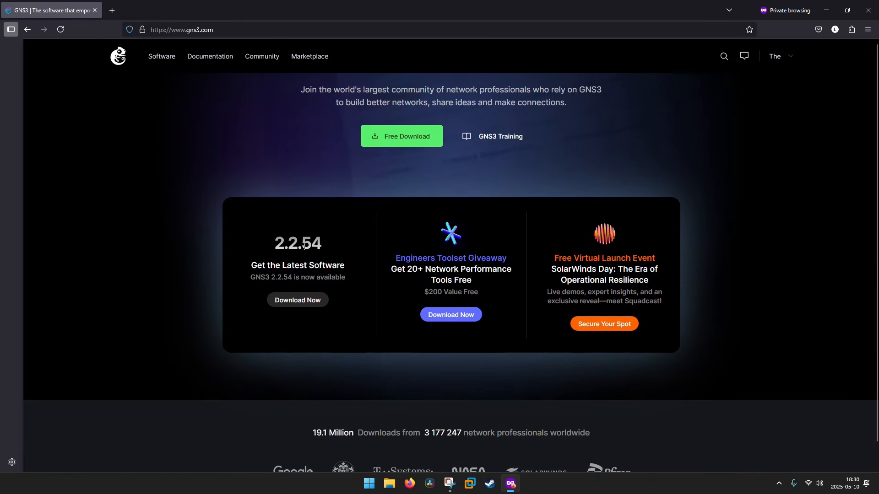
pyautogui.middleClick(739, 215)
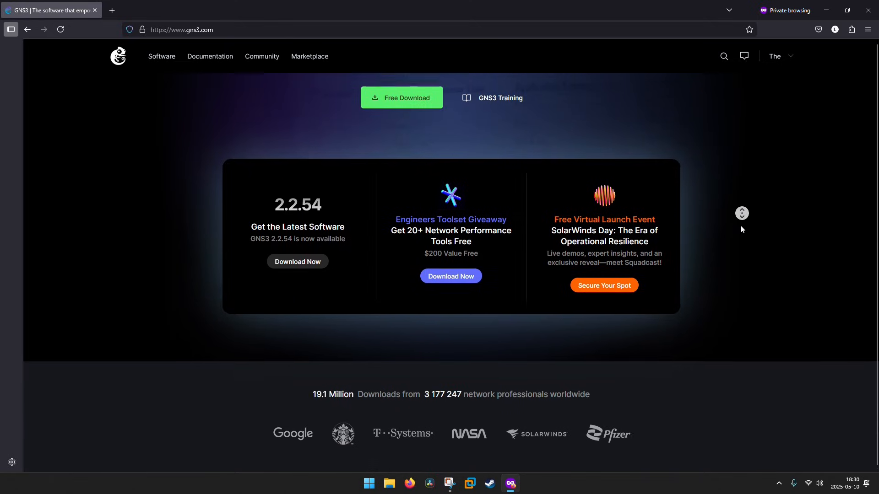
pyautogui.middleClick(740, 224)
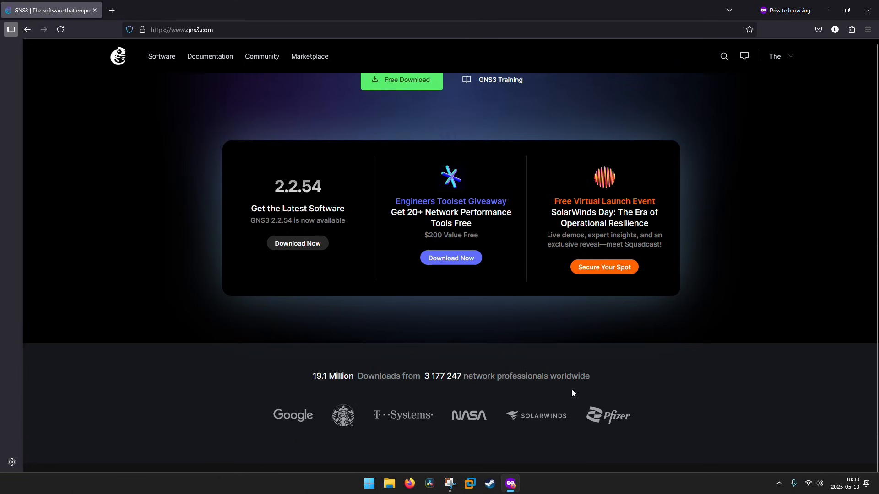
pyautogui.scroll(5, 729, 361)
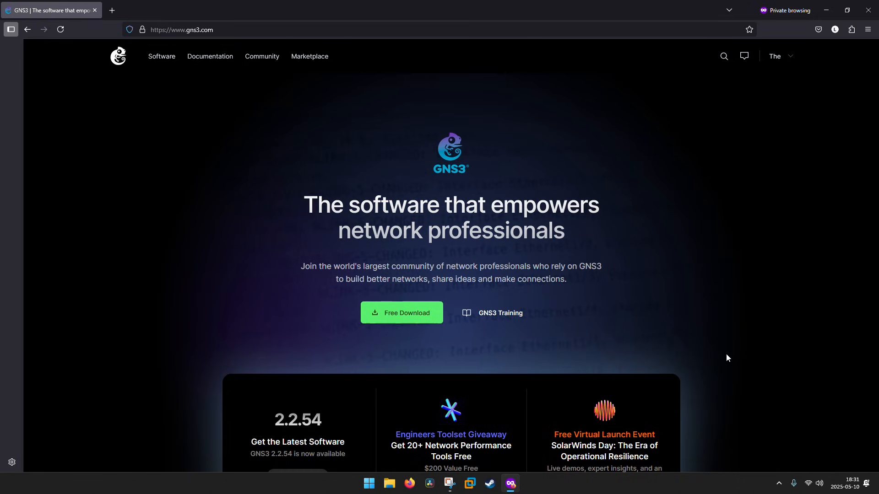
# Step: Download the GNS3 2.2.54 installer for Windows, run GNS3-2.2.54-all-in-one-regular.exe and clear the browser window out of the way
pyautogui.click(408, 321)
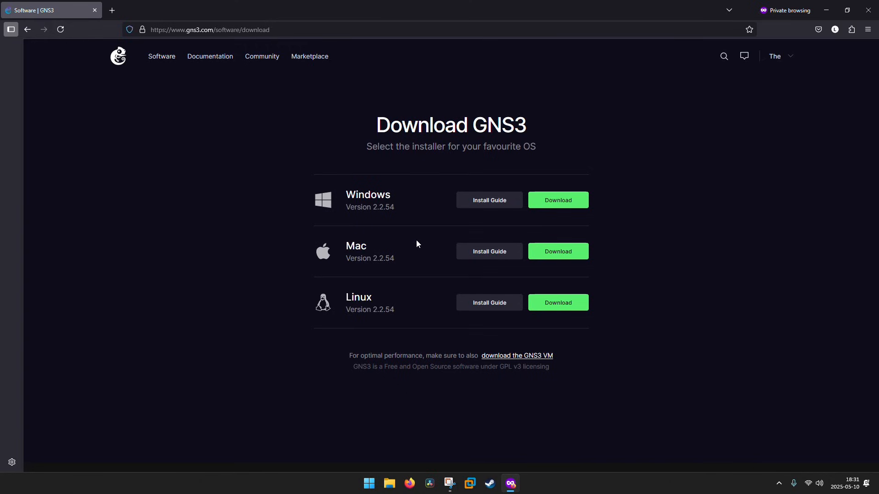
pyautogui.click(559, 201)
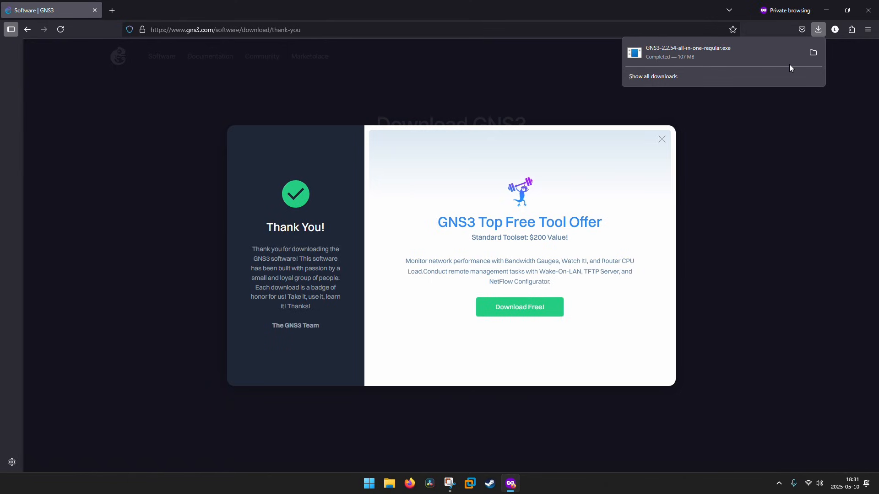
pyautogui.click(734, 55)
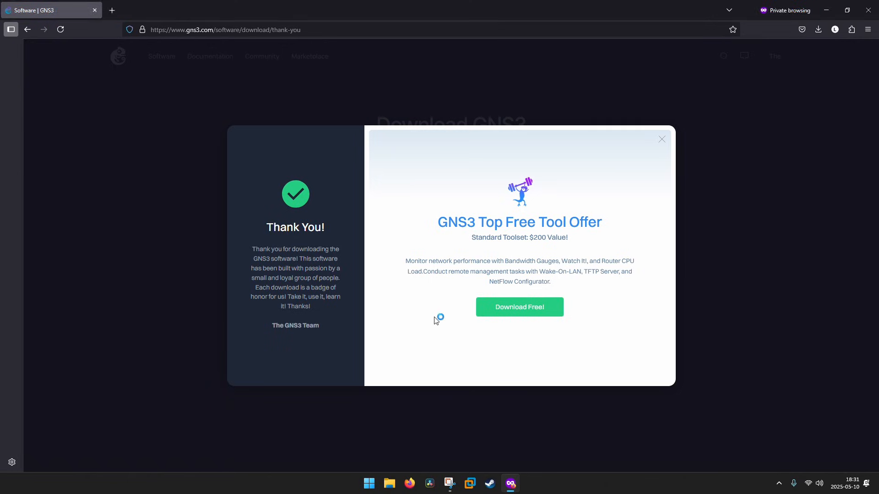
pyautogui.click(834, 6)
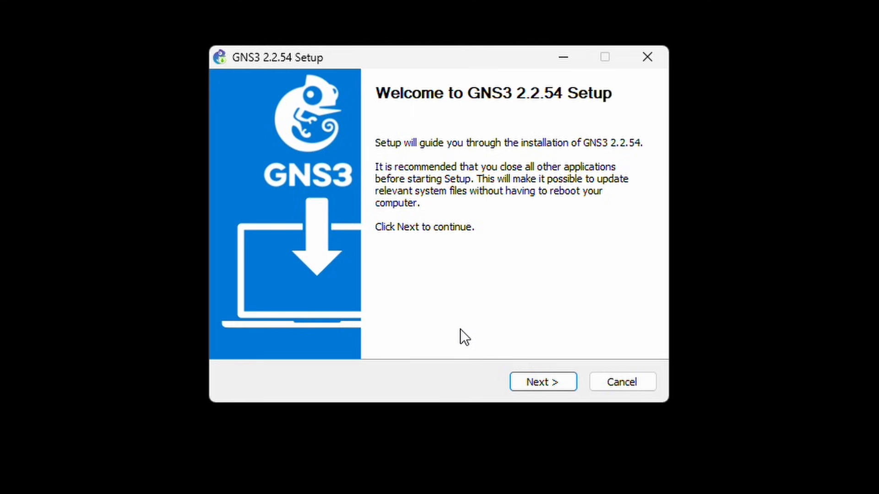
# Step: Proceed past the setup welcome page and accept the GNU General Public License agreement
pyautogui.click(540, 386)
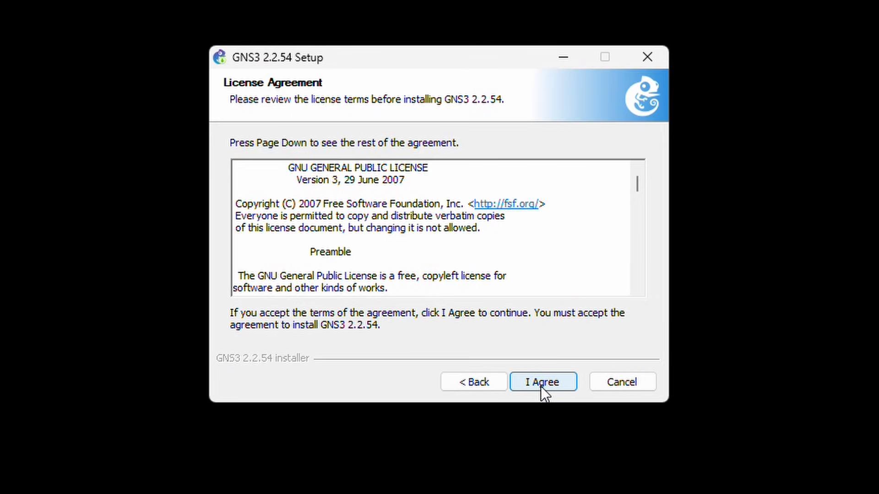
pyautogui.moveTo(244, 277); pyautogui.dragTo(359, 278)
pyautogui.click(364, 278)
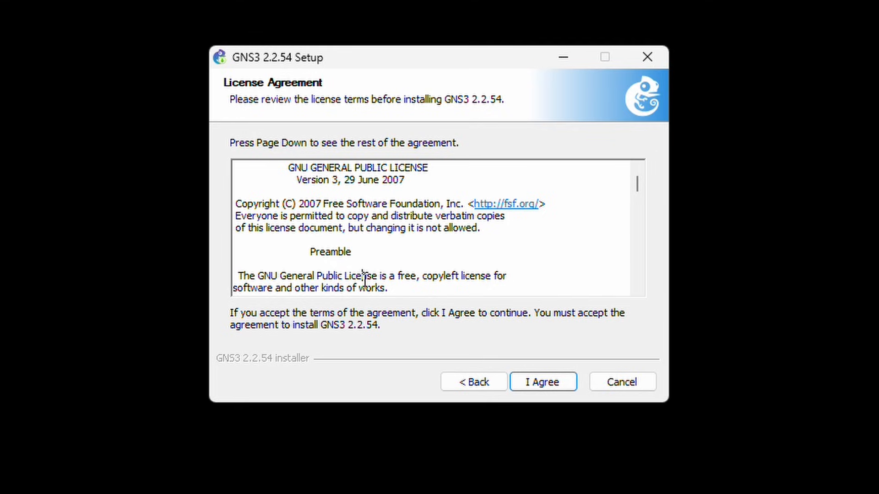
pyautogui.doubleClick(405, 276)
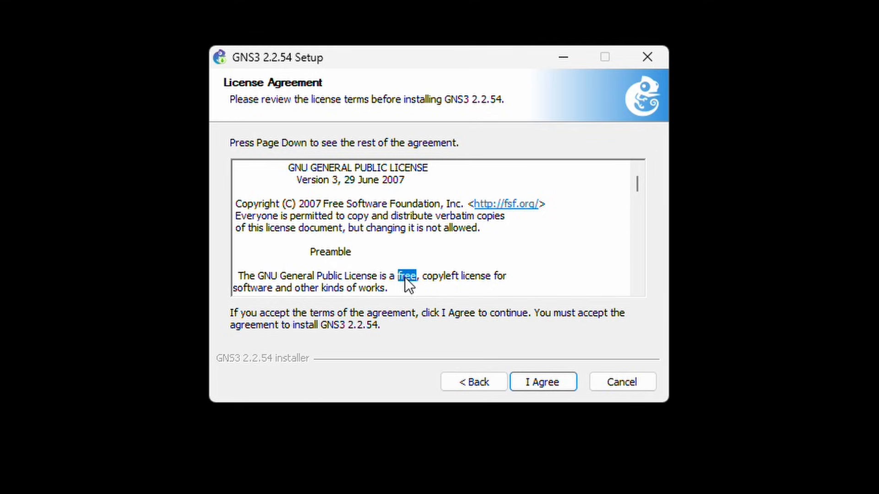
pyautogui.click(543, 379)
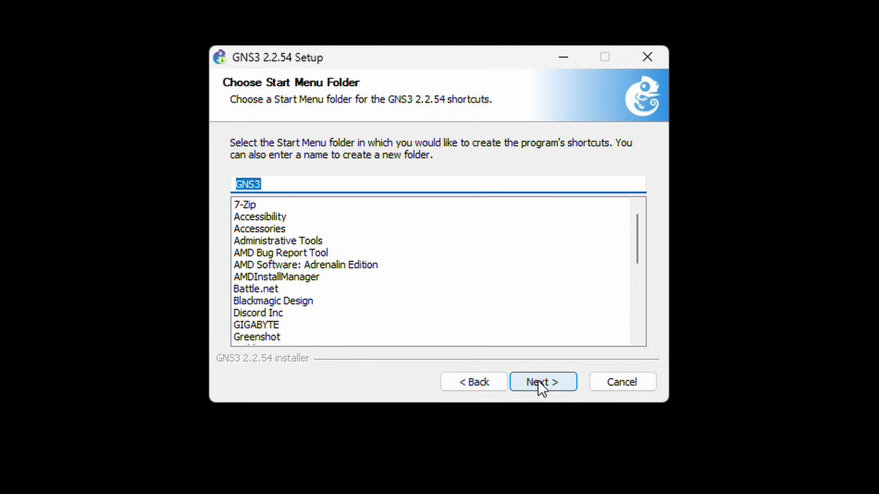
# Step: Install GNS3 with the default Start Menu folder, the preselected components and the destination C:\Program Files\GNS3
pyautogui.click(540, 383)
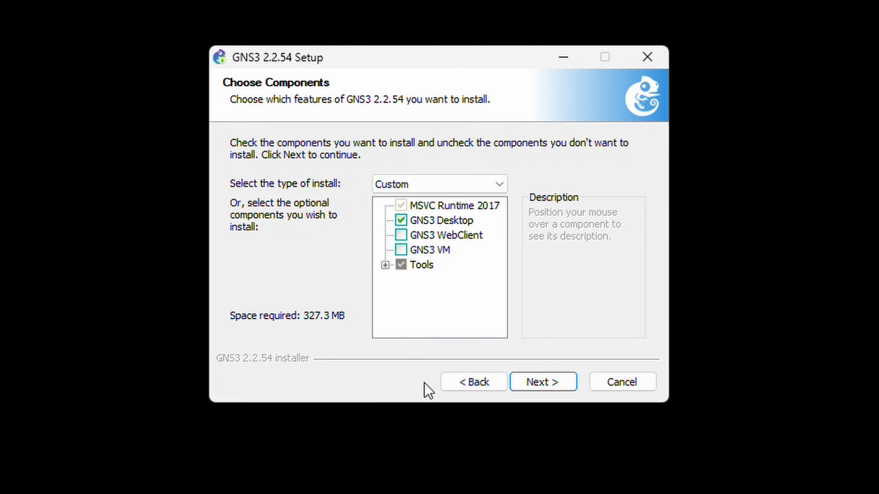
pyautogui.click(548, 388)
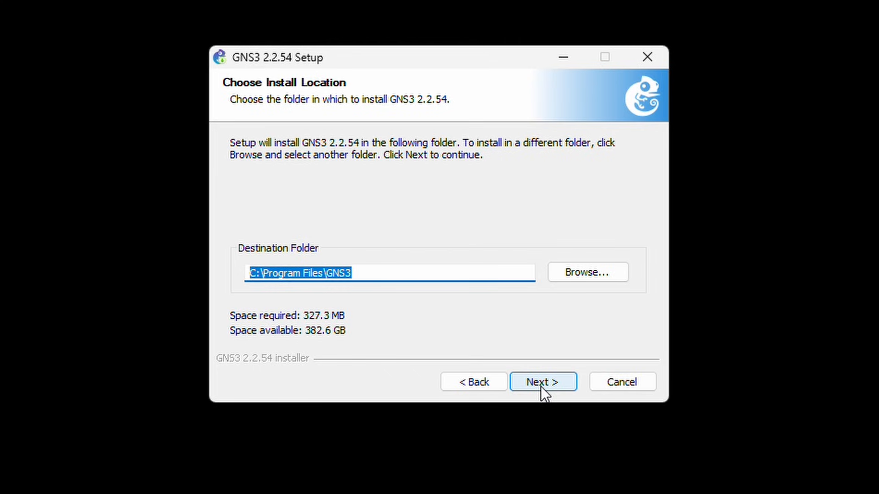
pyautogui.click(540, 386)
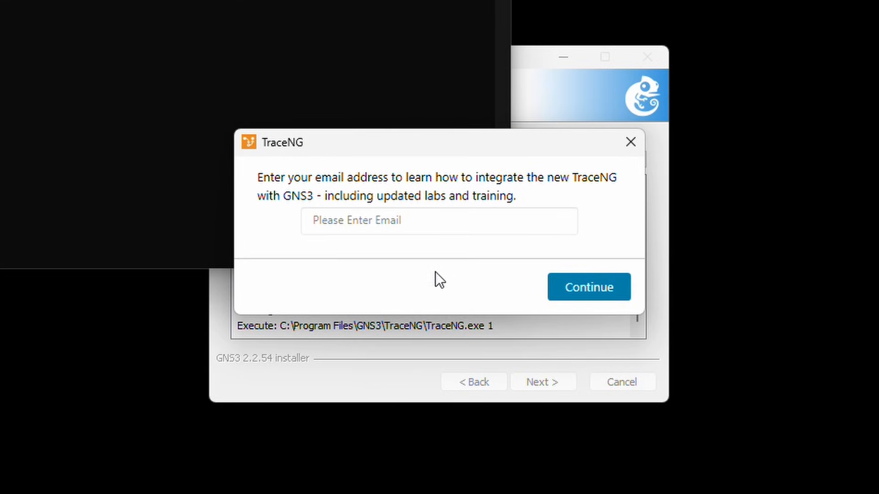
# Step: Enter an e-mail address in the TraceNG prompt and continue the installation
pyautogui.click(418, 226)
pyautogui.write('abc')
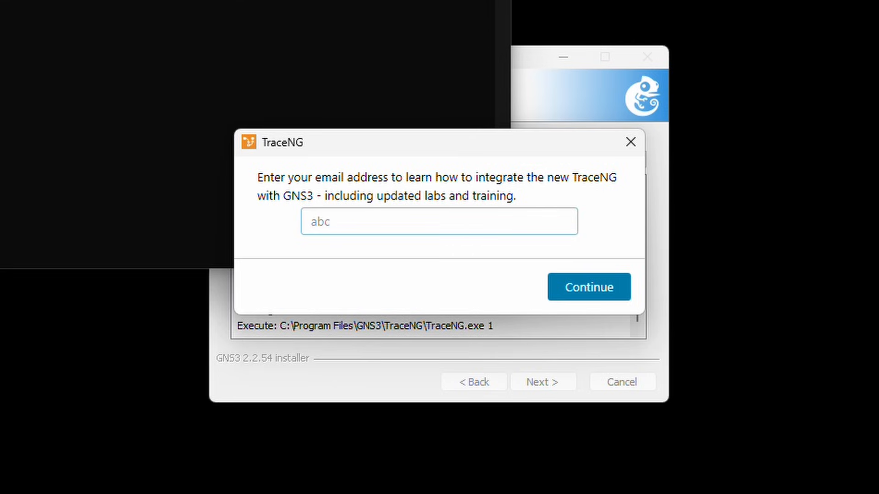
pyautogui.write('@123.com')
pyautogui.click(604, 289)
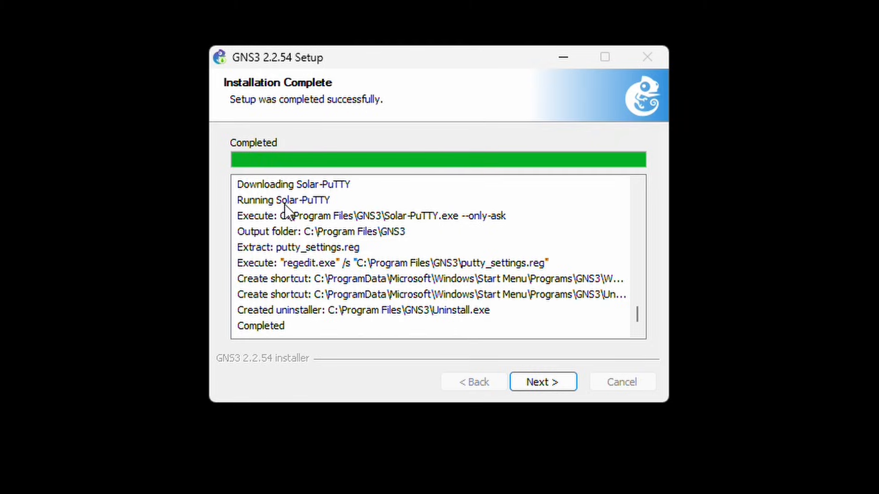
# Step: Decline the Solarwinds Standard Toolset, finish setup with Start GNS3 enabled, and dismiss the browser's offer page
pyautogui.click(542, 386)
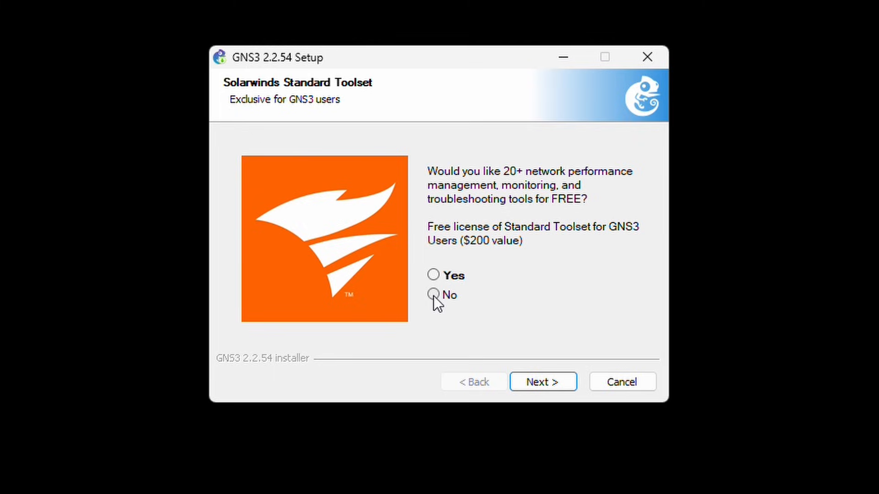
pyautogui.click(538, 383)
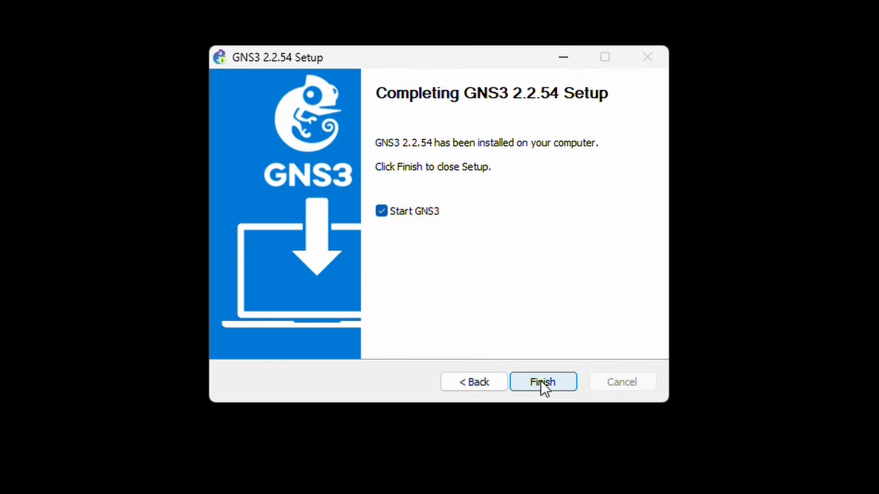
pyautogui.click(543, 387)
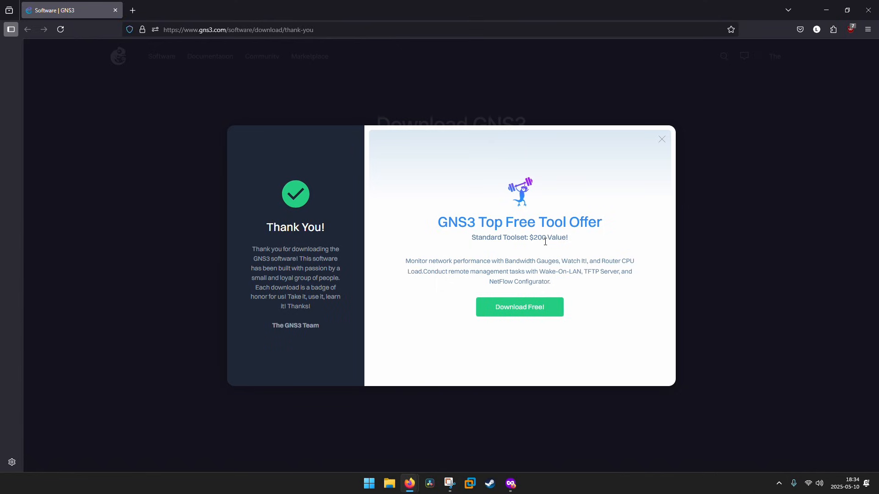
pyautogui.click(662, 139)
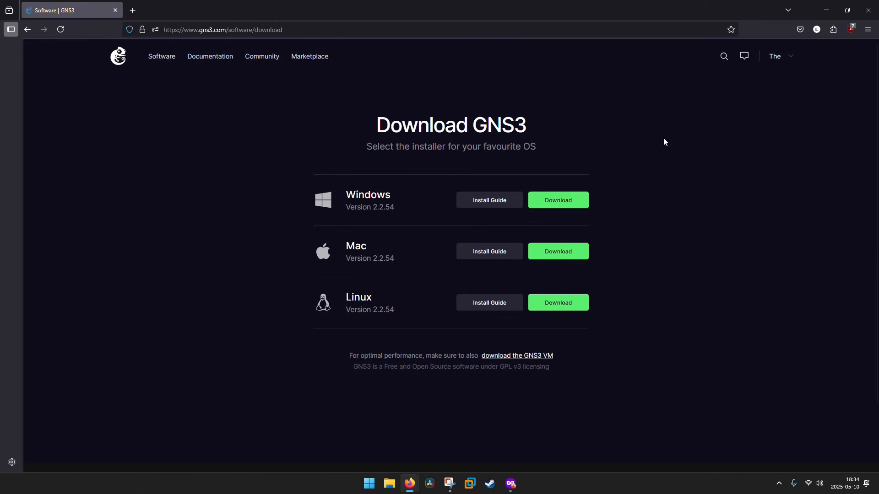
pyautogui.click(826, 10)
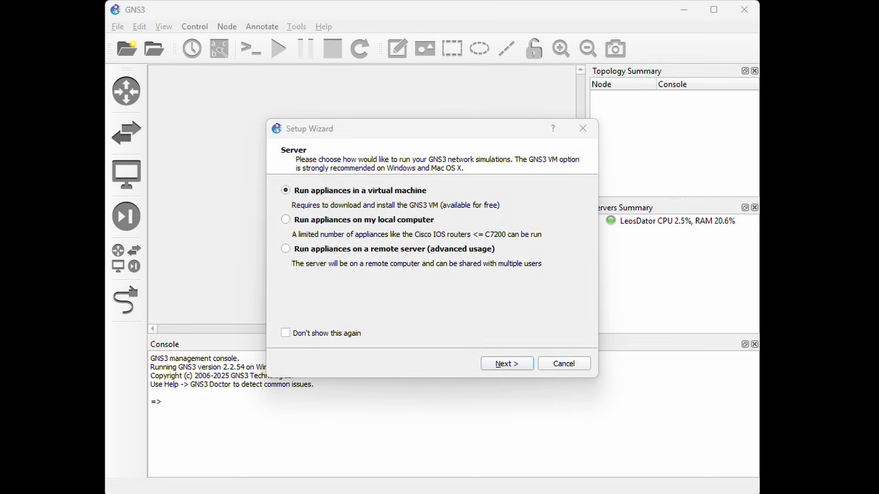
# Step: Dismiss the Setup Wizard after trying the local computer and virtual machine server options, and close GNS3
pyautogui.click(287, 220)
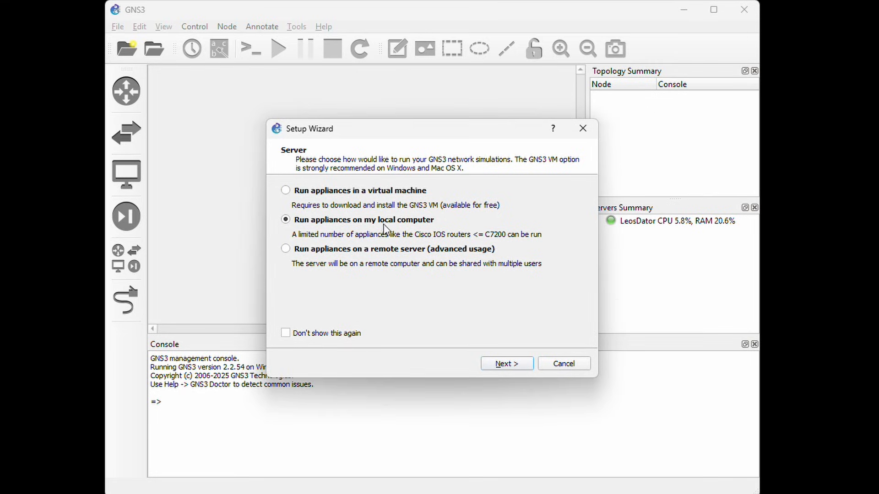
pyautogui.click(285, 191)
pyautogui.click(575, 137)
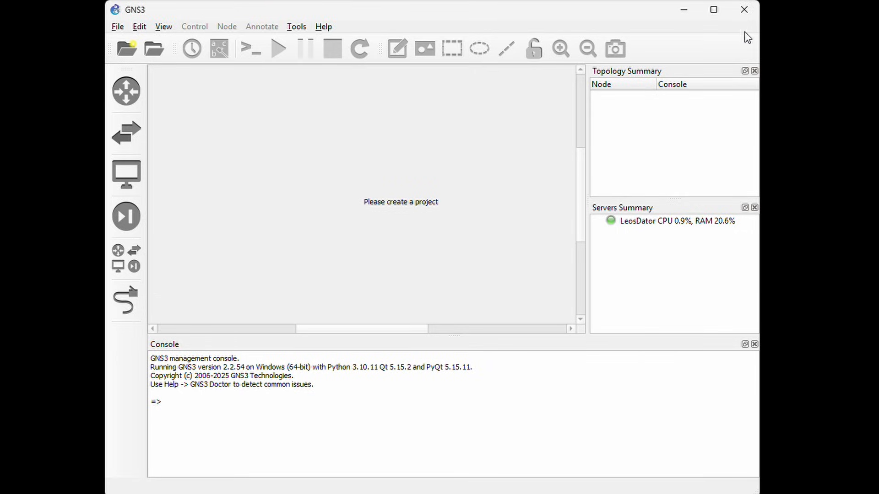
pyautogui.click(743, 10)
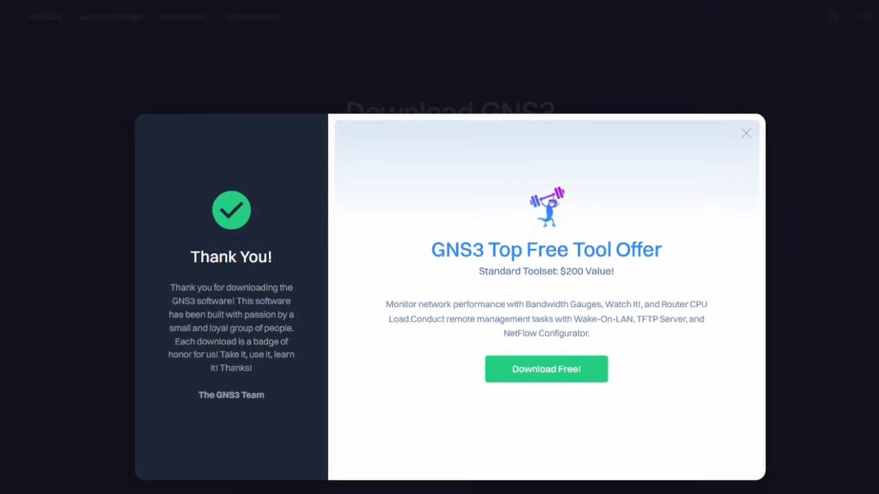
# Step: Dismiss the free tool offer on the website and examine the GNS3 VM recommendation on the download page
pyautogui.click(756, 120)
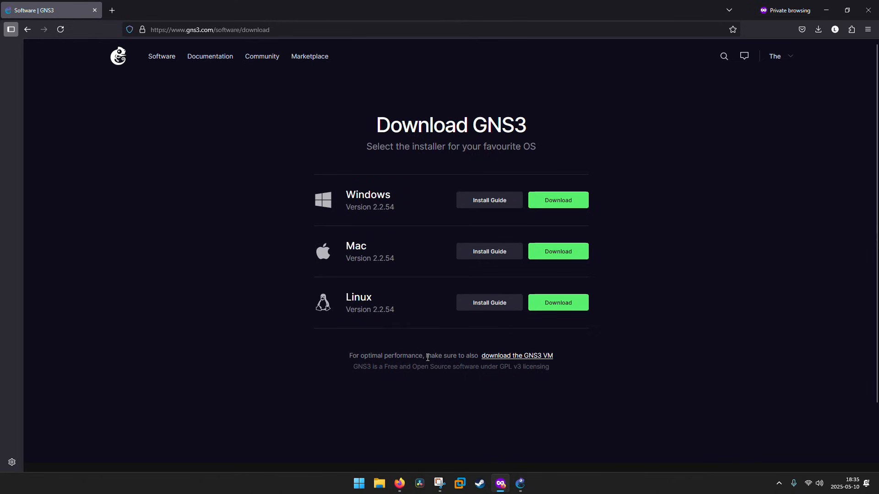
pyautogui.moveTo(427, 358); pyautogui.dragTo(557, 361)
pyautogui.click(569, 361)
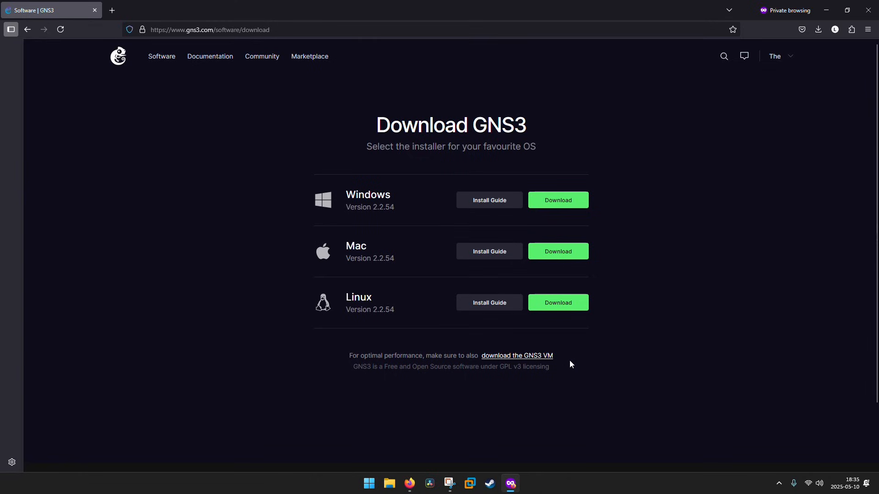
pyautogui.moveTo(553, 358); pyautogui.dragTo(489, 357)
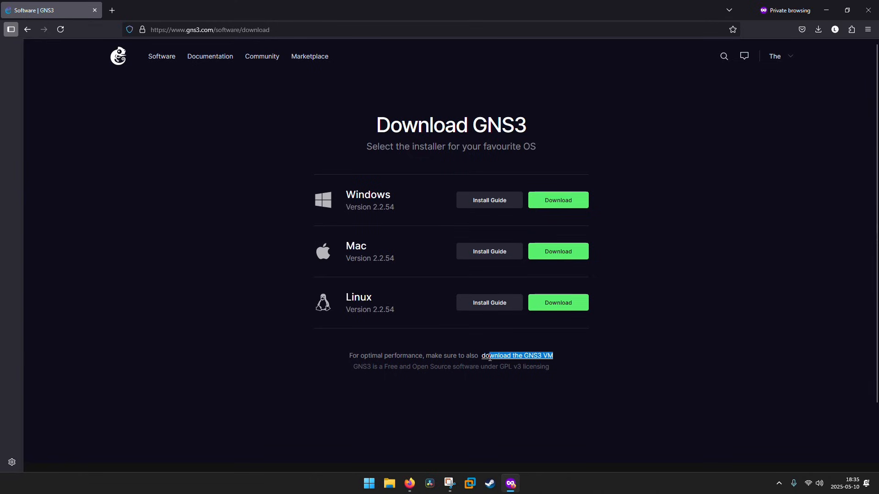
pyautogui.click(561, 370)
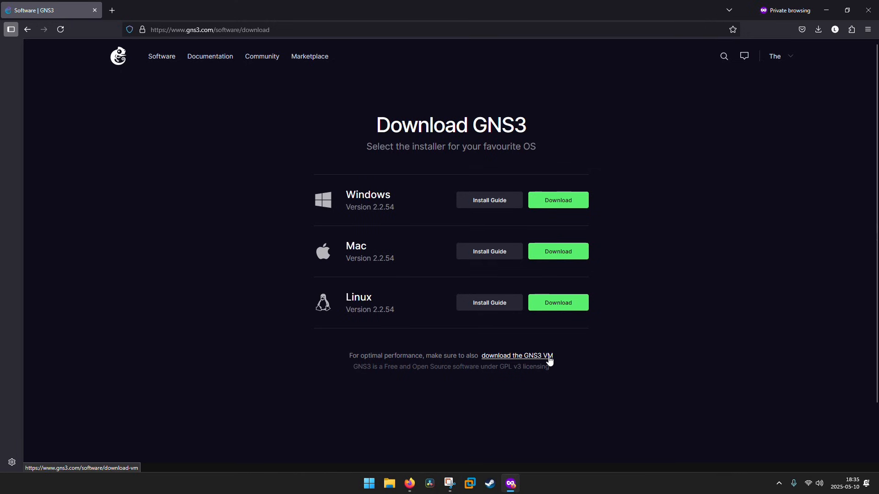
# Step: Open the Appliances category of the GNS3 Marketplace and browse the most popular appliances
pyautogui.click(312, 60)
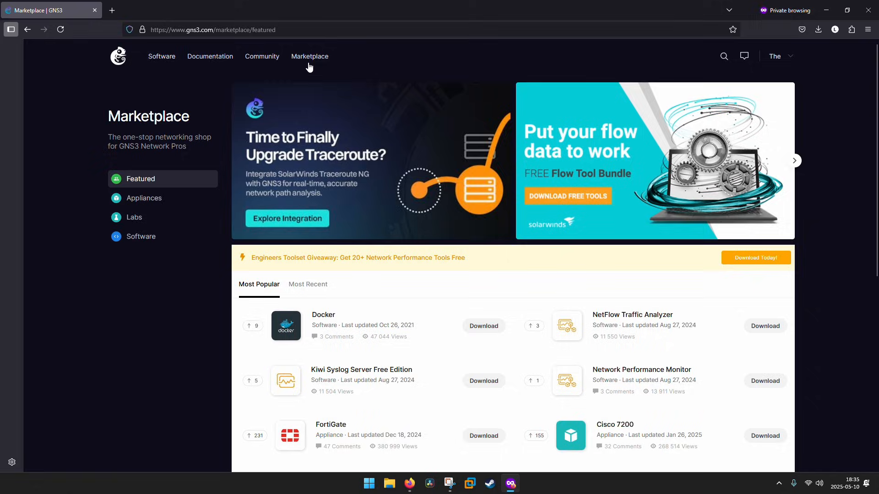
pyautogui.click(157, 200)
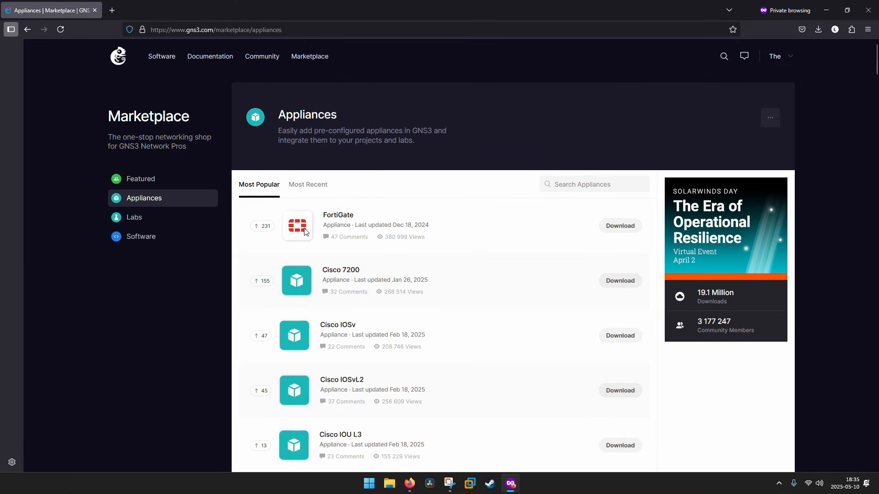
pyautogui.scroll(-2, 397, 284)
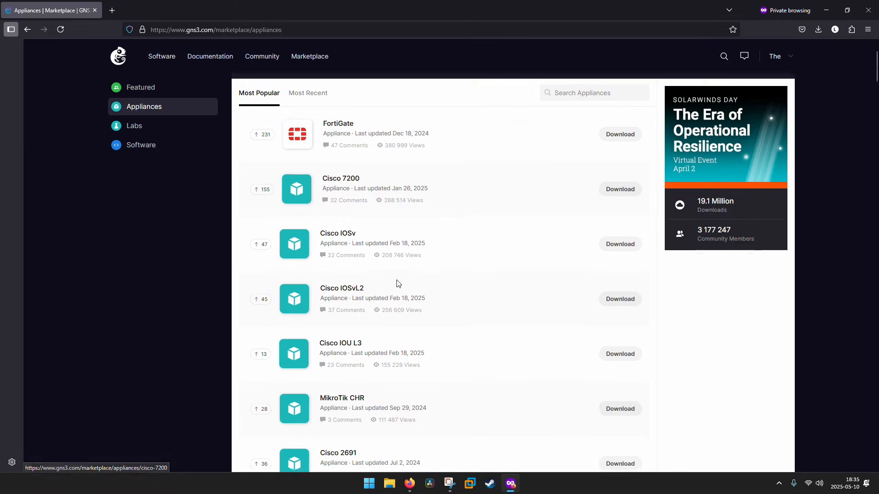
# Step: Look further through the popular Marketplace appliances, past the Cisco, MikroTik, PA-VM, Windows and pfSense entries
pyautogui.scroll(-2, 397, 284)
pyautogui.scroll(-2, 397, 283)
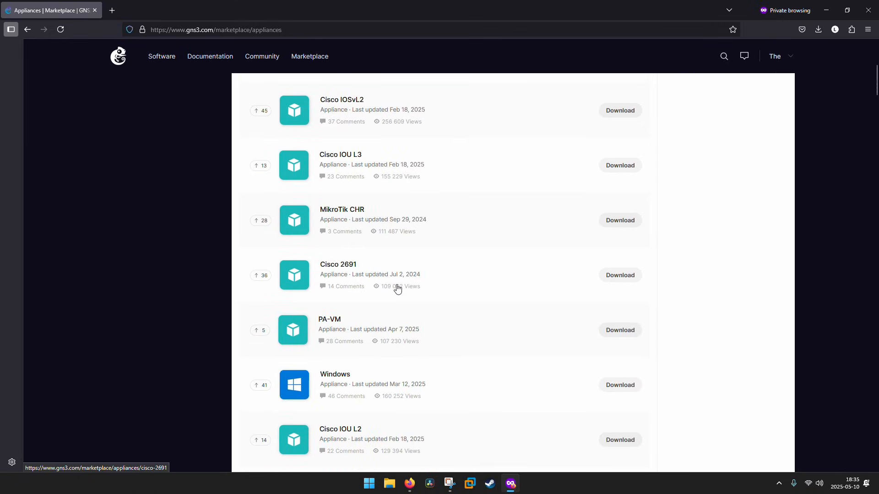
pyautogui.scroll(-1, 380, 363)
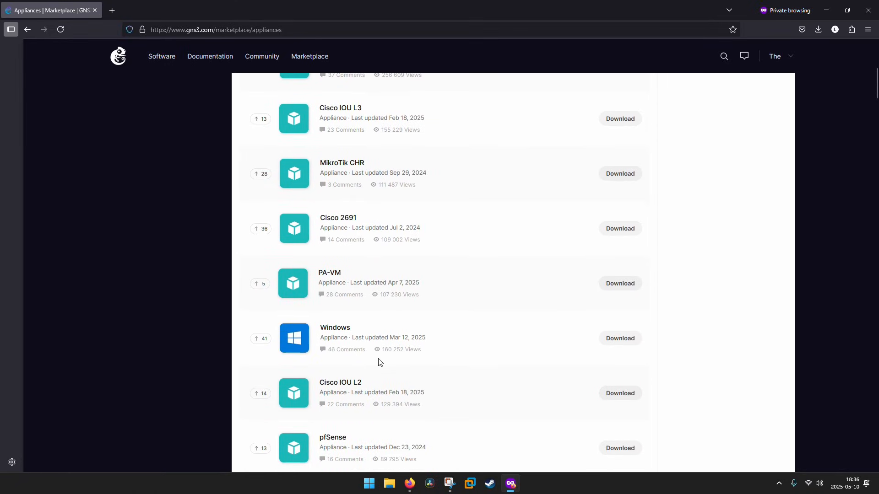
pyautogui.scroll(-2, 379, 363)
pyautogui.scroll(-2, 378, 365)
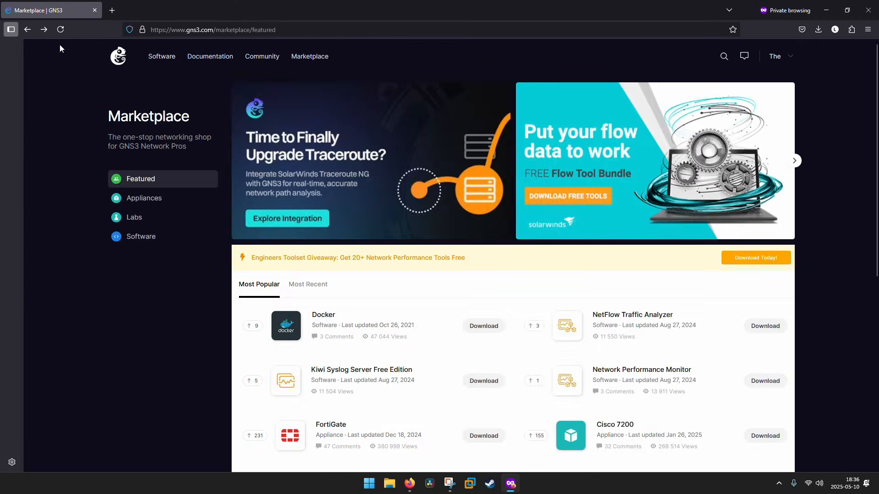
# Step: Return to the GNS3 download page, open the GNS3 VM downloads, and download version 2.2.54 for VMware Workstation and Fusion
pyautogui.click(43, 30)
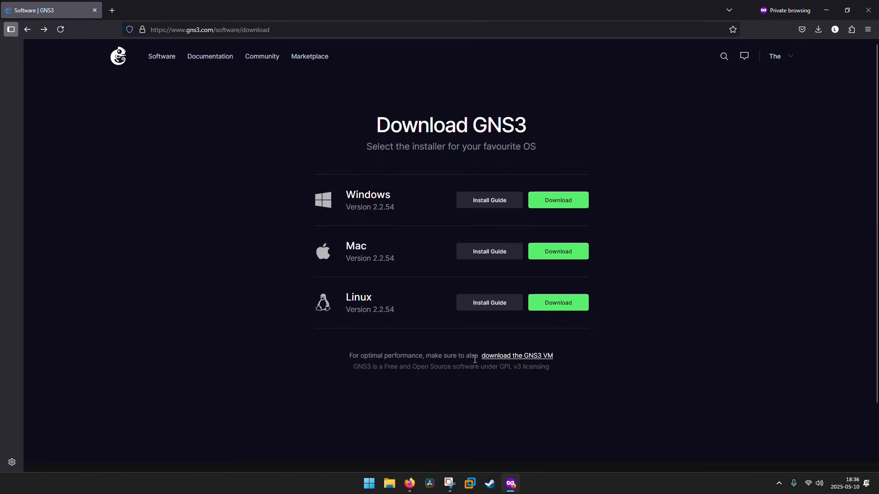
pyautogui.click(520, 357)
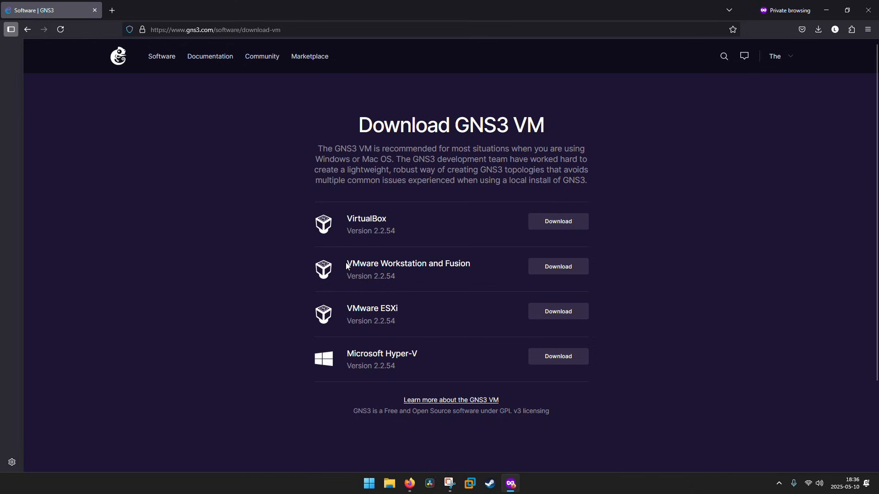
pyautogui.moveTo(346, 264); pyautogui.dragTo(429, 261)
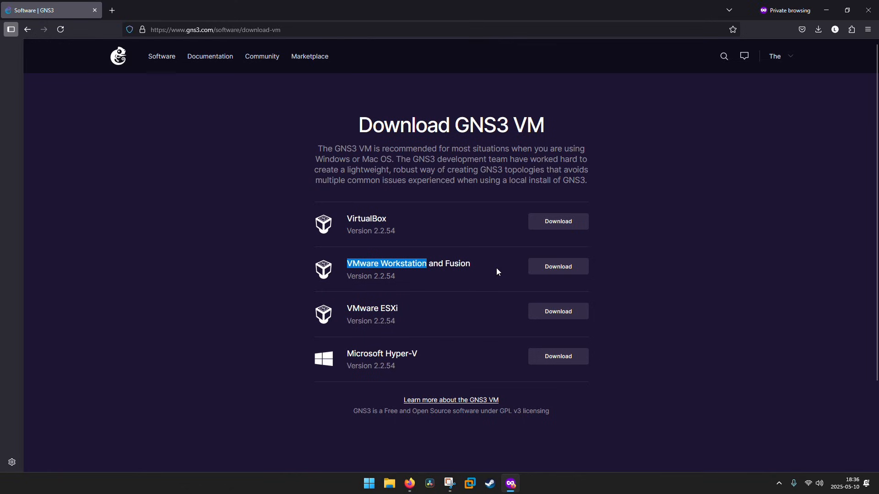
pyautogui.click(556, 271)
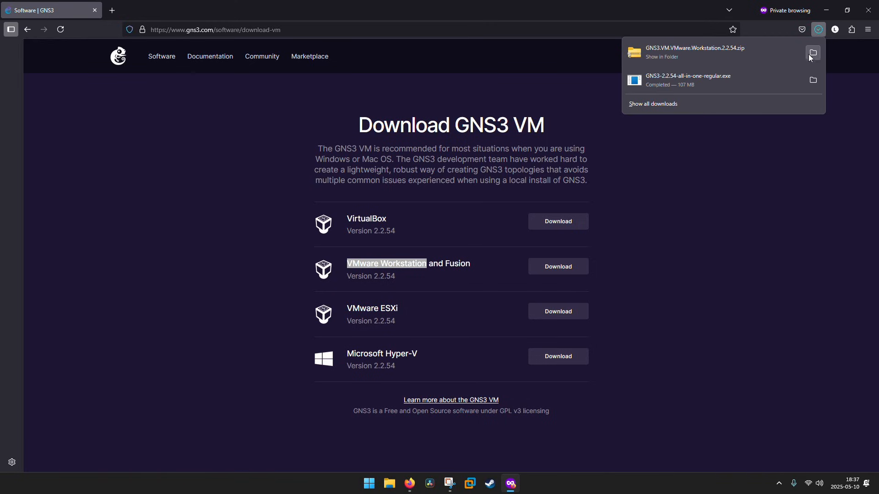
# Step: Locate the downloaded GNS3.VM.VMware.Workstation.2.2.54.zip, extract it with 7-Zip into its own folder, and open that folder
pyautogui.click(808, 53)
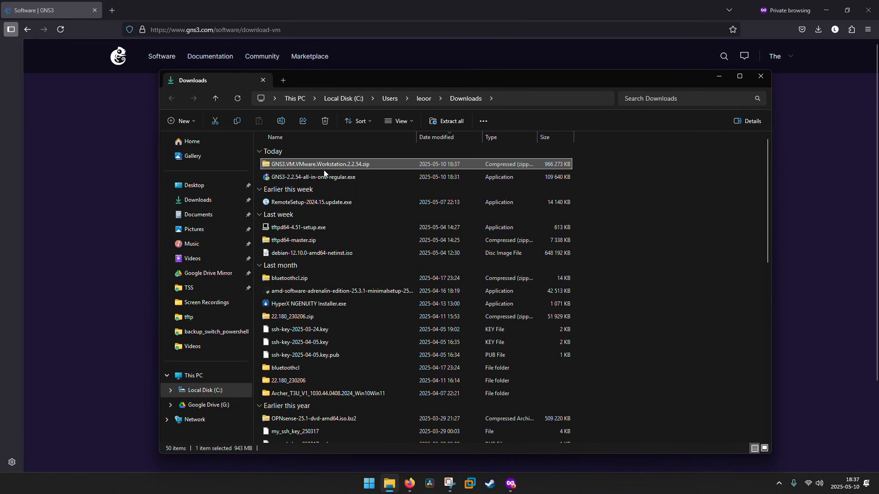
pyautogui.rightClick(331, 169)
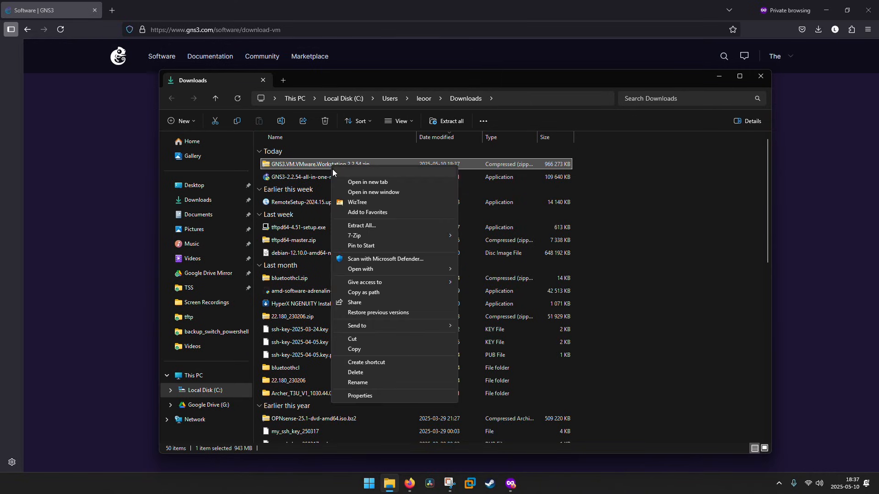
pyautogui.click(365, 235)
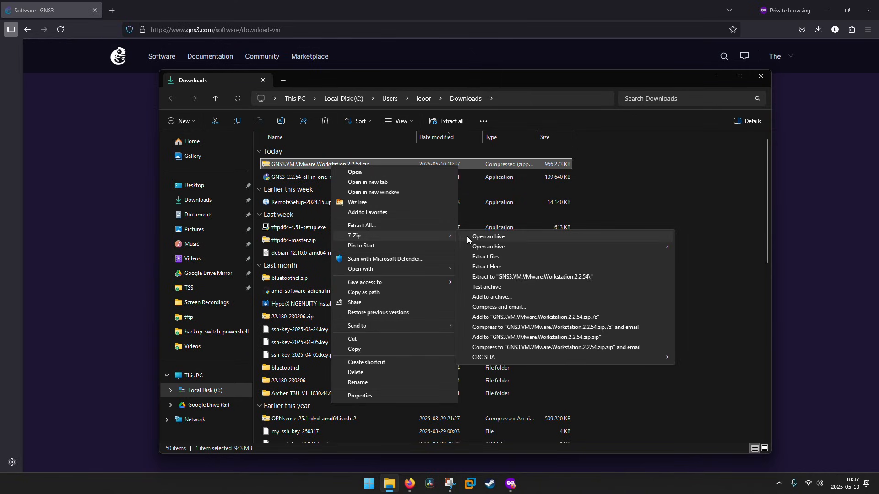
pyautogui.click(476, 277)
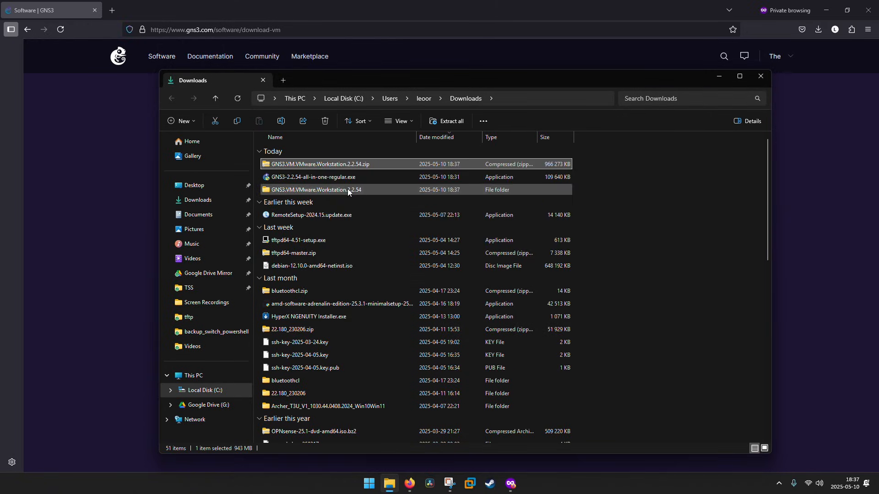
pyautogui.doubleClick(344, 188)
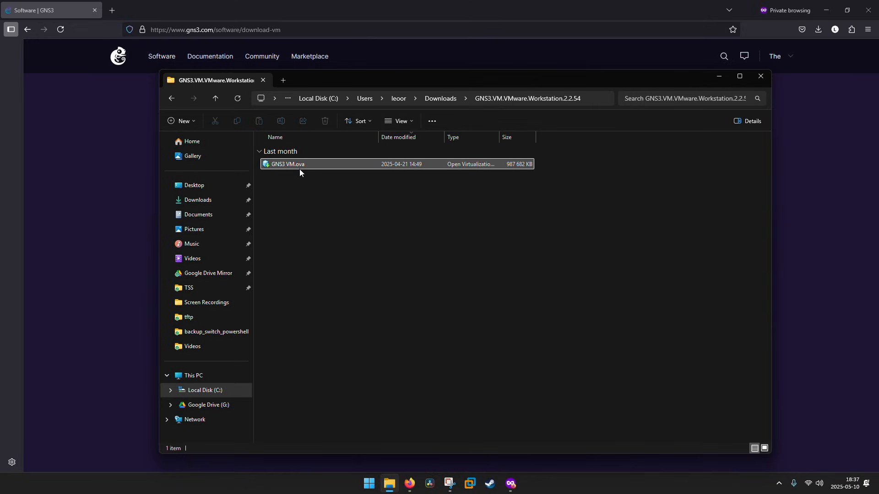
# Step: Widen the file list's Type column to read the full file type of GNS3 VM.ova
pyautogui.click(300, 168)
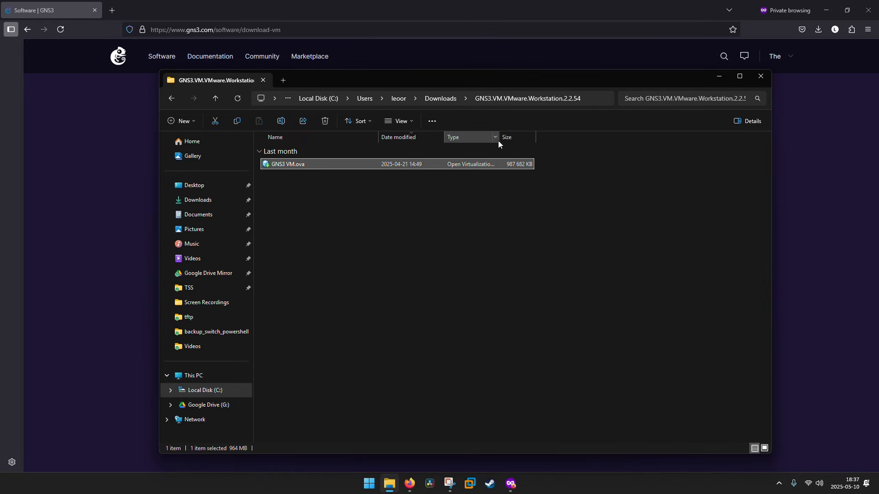
pyautogui.moveTo(499, 137); pyautogui.dragTo(587, 137)
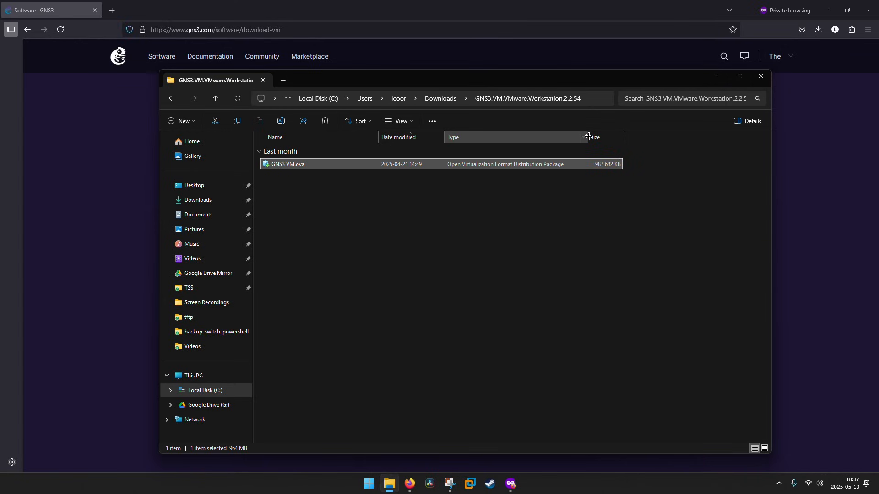
pyautogui.click(526, 214)
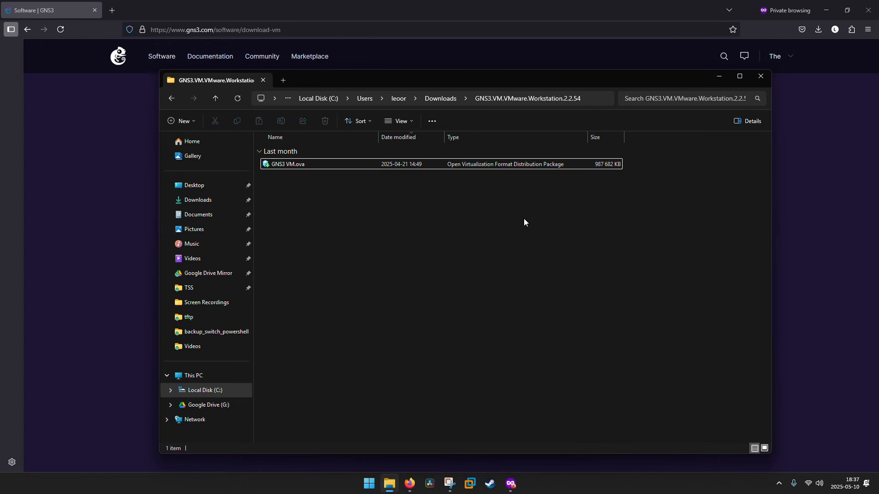
# Step: Switch to VMware Workstation and drop GNS3 VM.ova from its folder into the virtual machine library to start the import
pyautogui.click(470, 483)
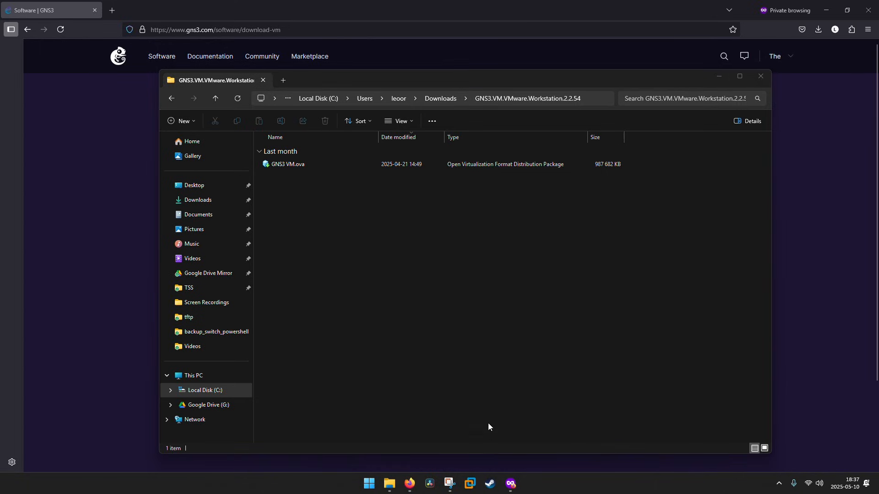
pyautogui.click(826, 14)
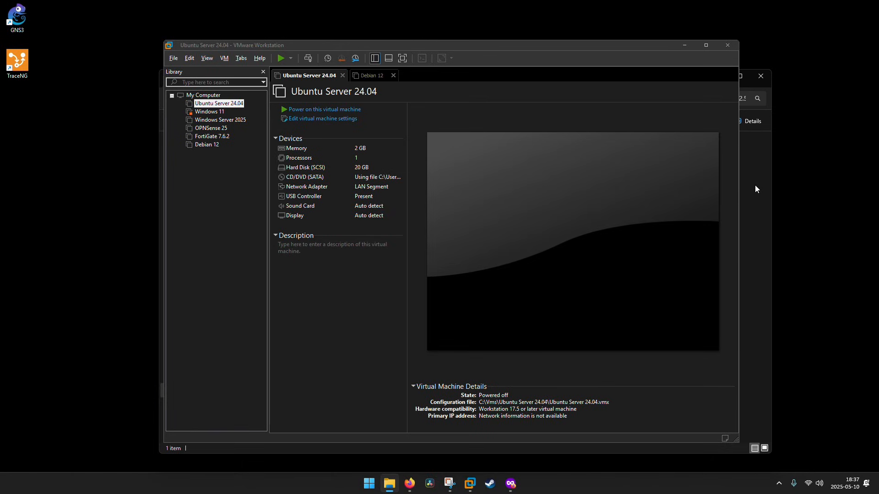
pyautogui.click(749, 86)
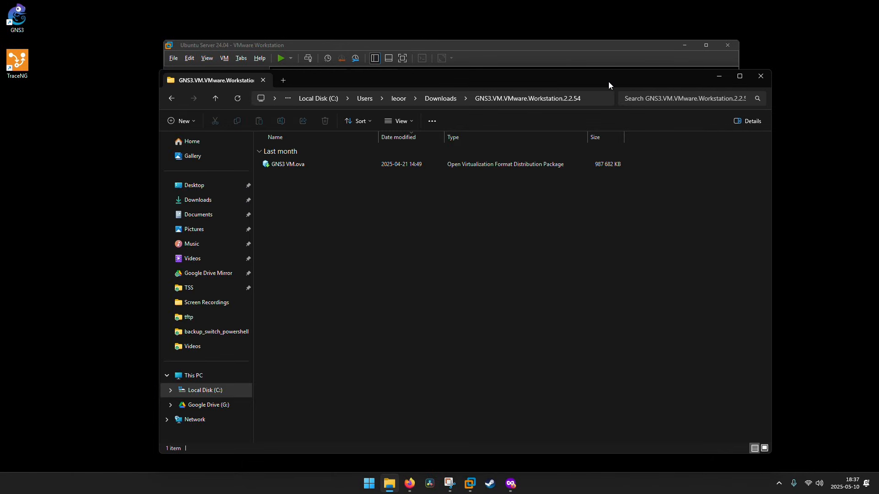
pyautogui.moveTo(609, 83); pyautogui.dragTo(750, 163)
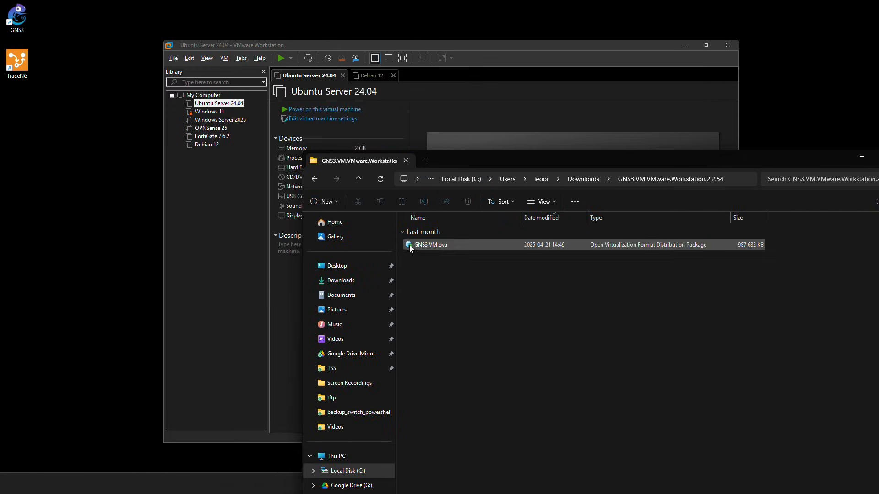
pyautogui.moveTo(411, 248); pyautogui.dragTo(217, 210)
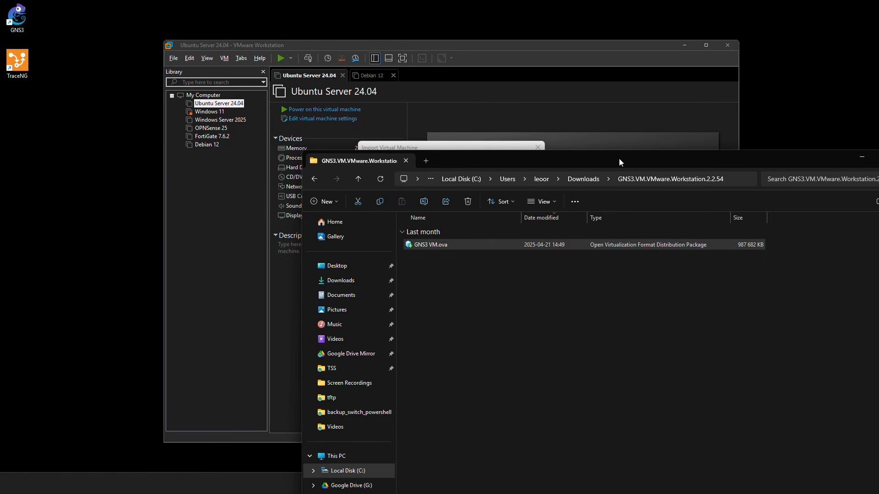
# Step: Clear the folder window away from the import dialog, name the new virtual machine GNS3, and import it
pyautogui.moveTo(619, 158); pyautogui.dragTo(522, 145)
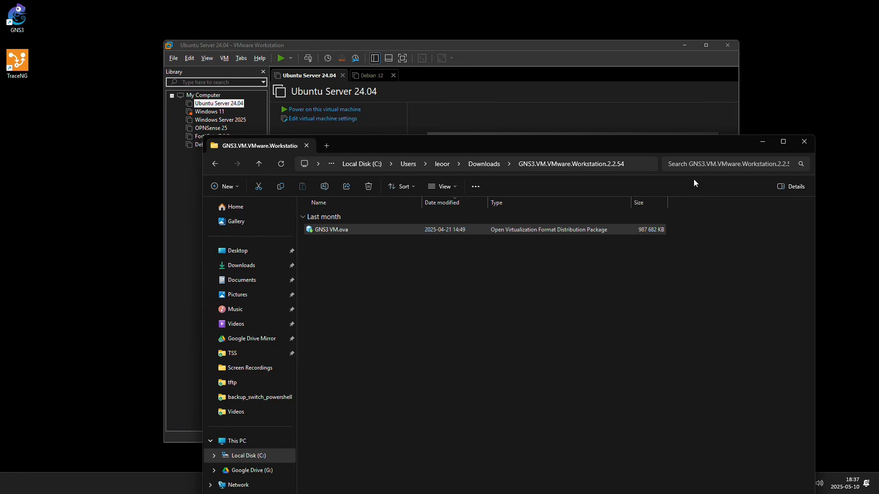
pyautogui.click(761, 142)
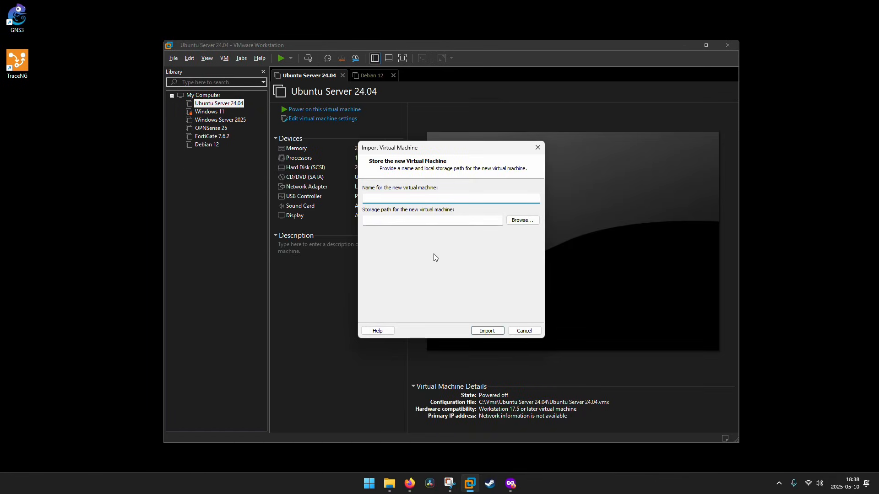
pyautogui.write('GNS3')
pyautogui.click(487, 331)
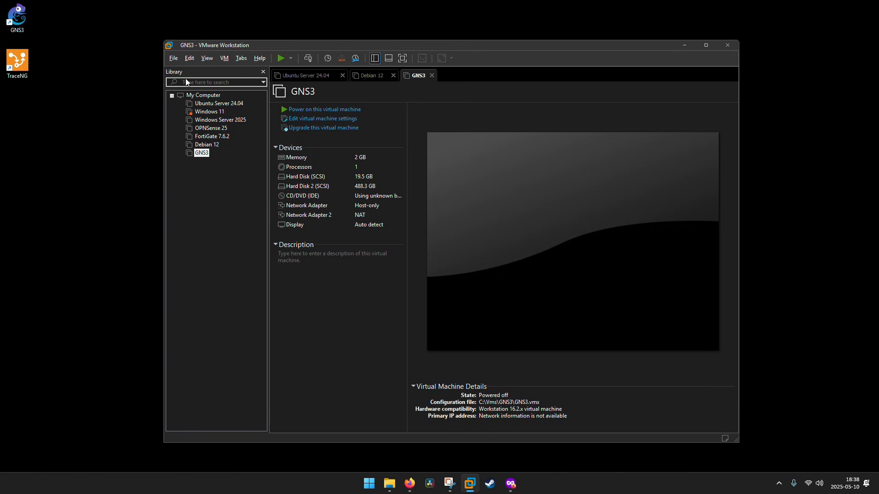
# Step: Open the Virtual Network Editor to review the host-only and NAT networks, and close it without changes
pyautogui.click(176, 59)
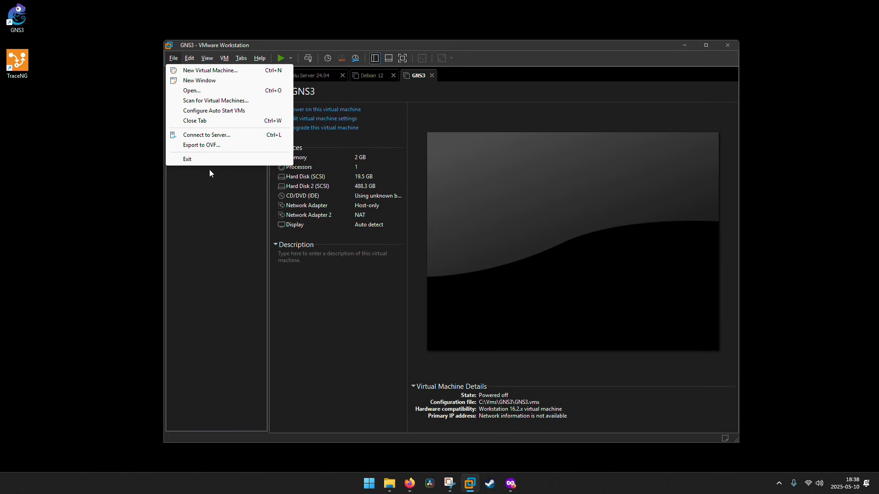
pyautogui.click(230, 238)
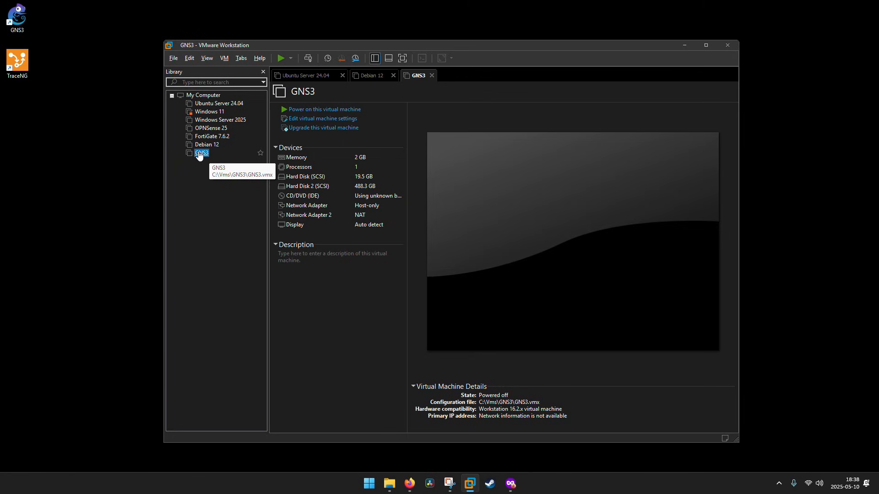
pyautogui.click(190, 59)
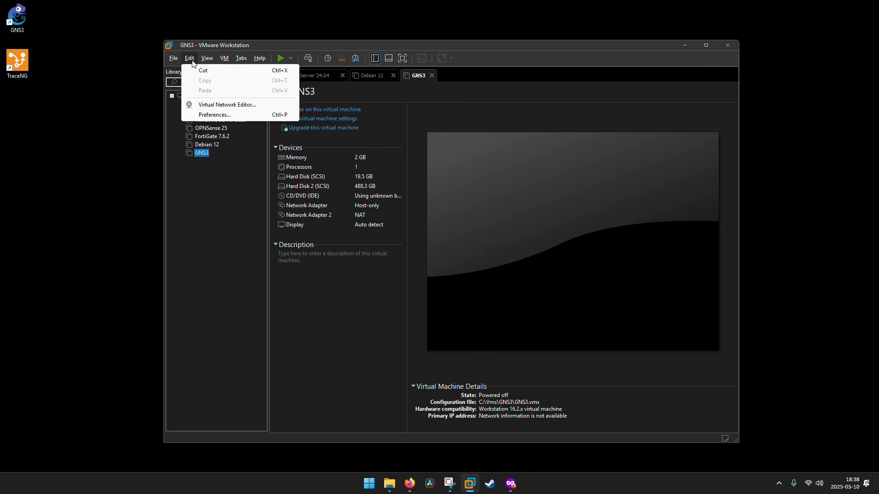
pyautogui.click(220, 105)
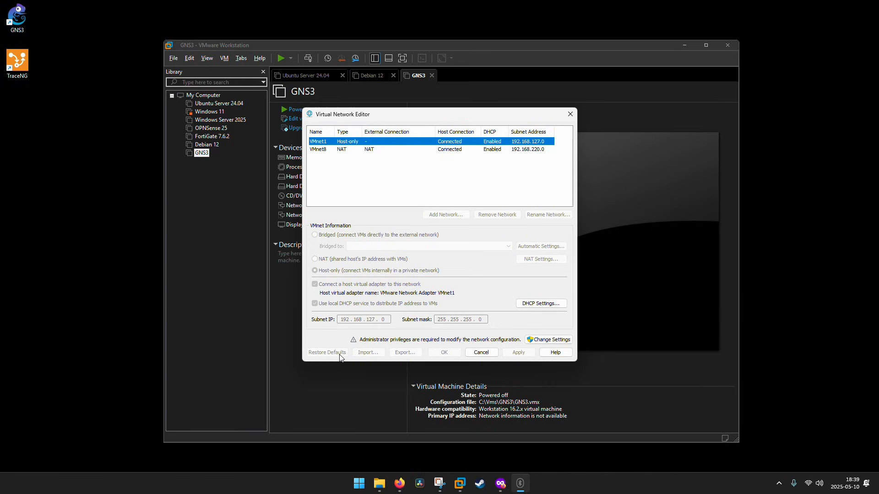
pyautogui.click(571, 114)
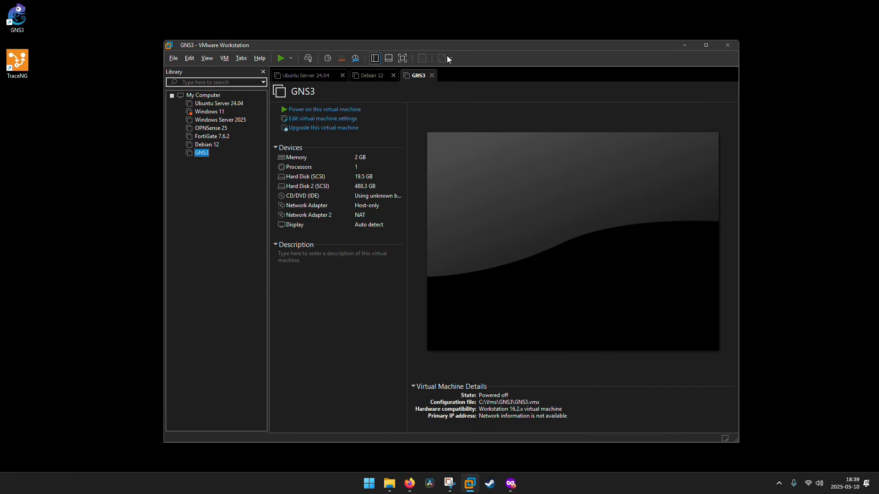
# Step: Reposition the VMware Workstation window, move the GNS3 desktop shortcut above it, and launch GNS3
pyautogui.moveTo(446, 45); pyautogui.dragTo(435, 48)
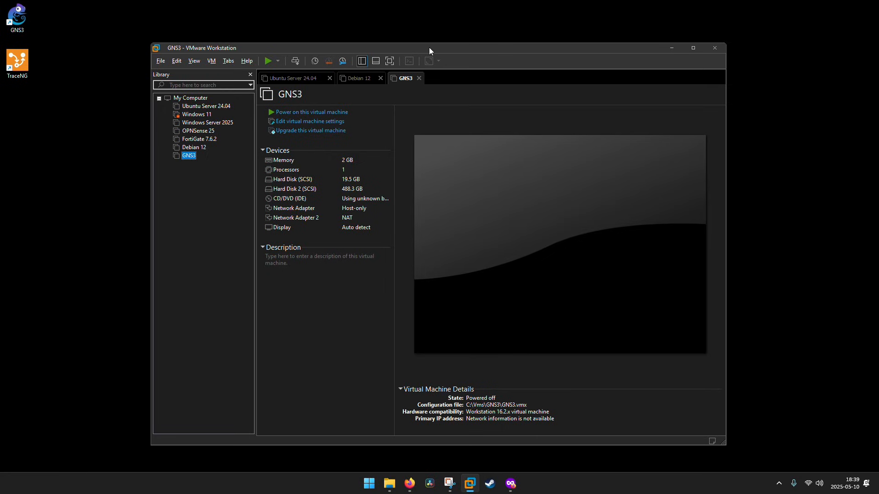
pyautogui.moveTo(450, 49); pyautogui.dragTo(452, 64)
pyautogui.click(27, 19)
pyautogui.moveTo(28, 19); pyautogui.dragTo(470, 87)
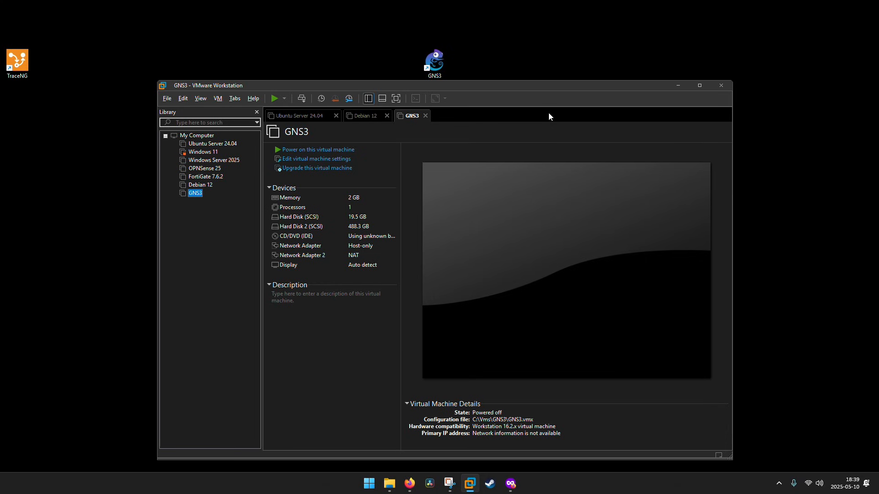
pyautogui.doubleClick(435, 72)
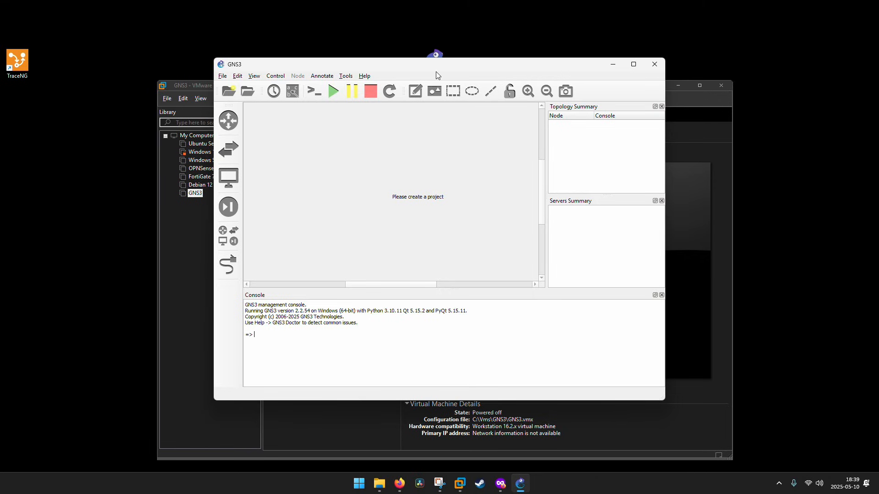
# Step: Reposition the GNS3 window and create a new project named test123
pyautogui.click(364, 75)
pyautogui.click(382, 68)
pyautogui.moveTo(369, 63); pyautogui.dragTo(297, 54)
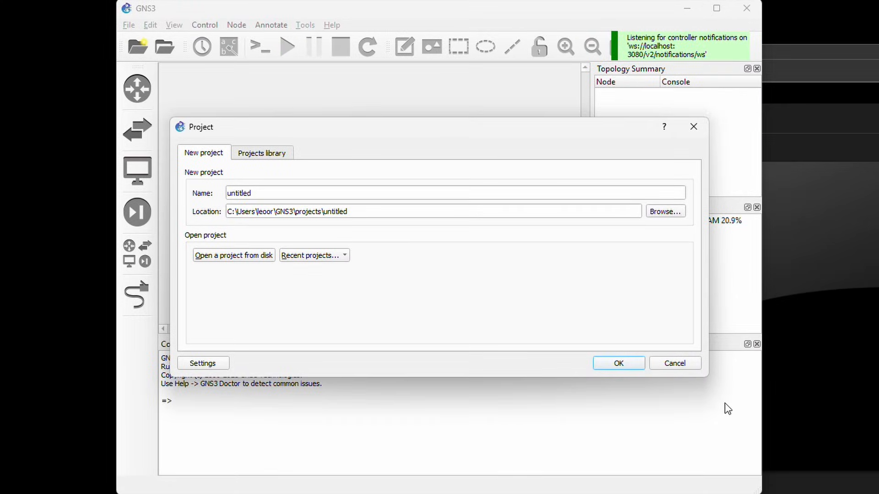
pyautogui.doubleClick(278, 196)
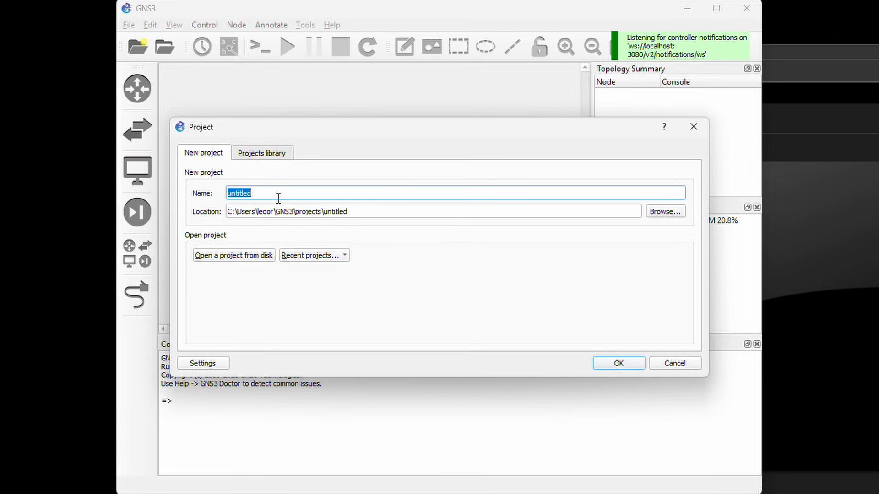
pyautogui.write('test')
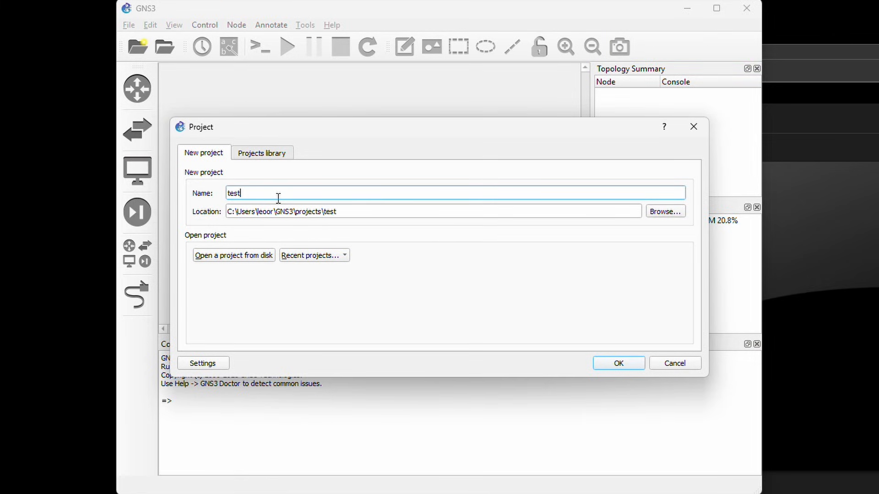
pyautogui.write('123')
pyautogui.click(618, 363)
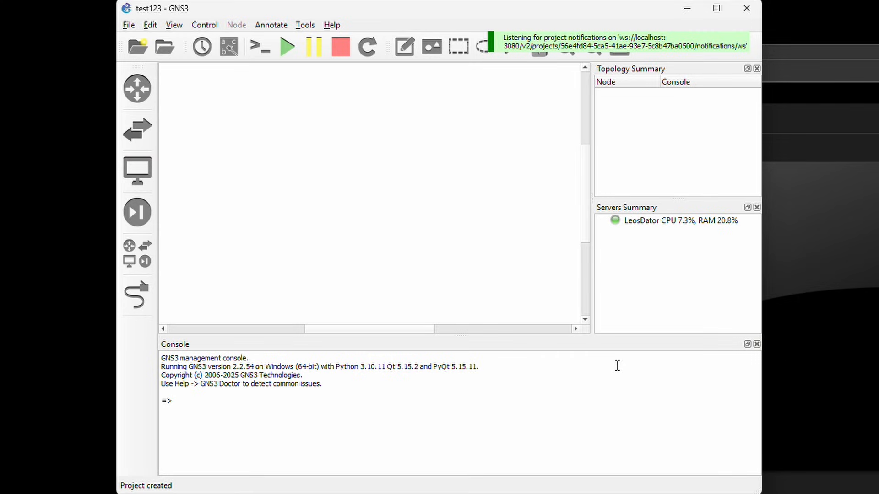
# Step: Enlarge the GNS3 window and enable the GNS3 VM in the preferences
pyautogui.moveTo(761, 492); pyautogui.dragTo(846, 492)
pyautogui.click(758, 235)
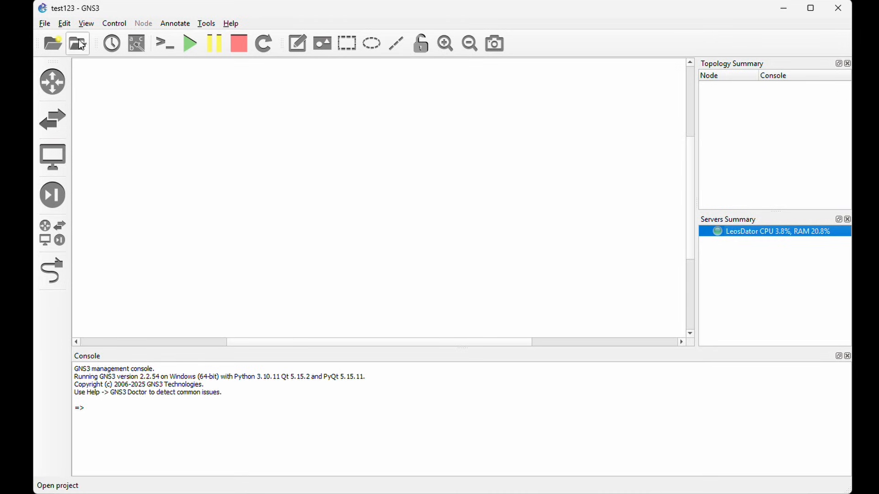
pyautogui.click(65, 24)
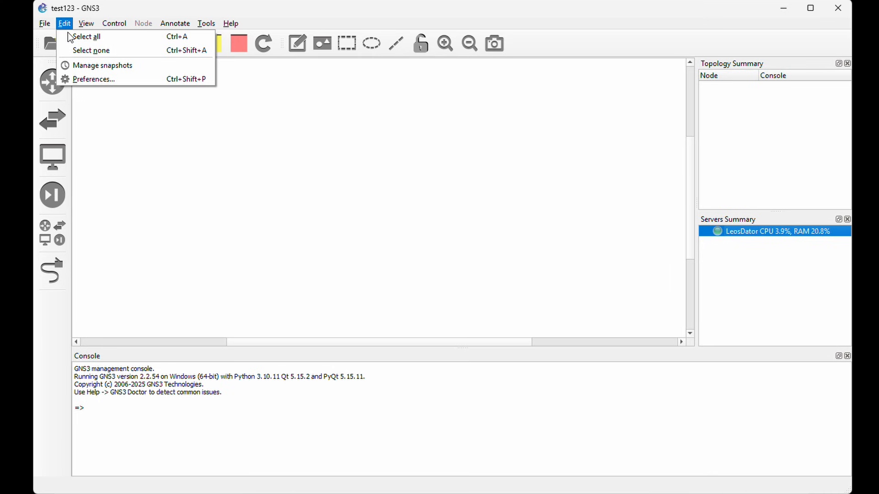
pyautogui.click(123, 80)
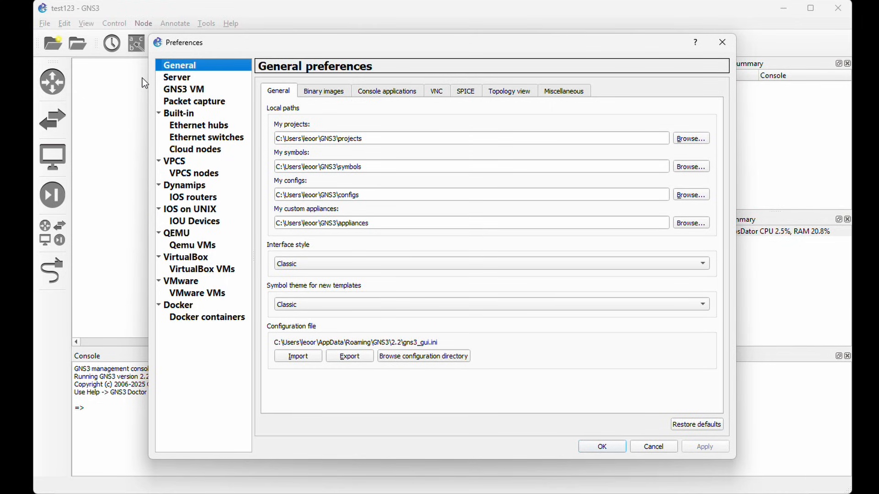
pyautogui.click(180, 91)
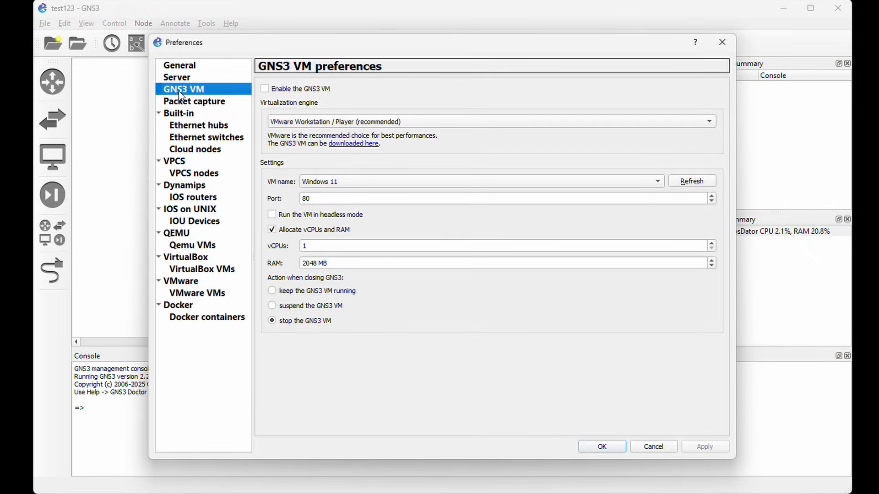
pyautogui.click(264, 89)
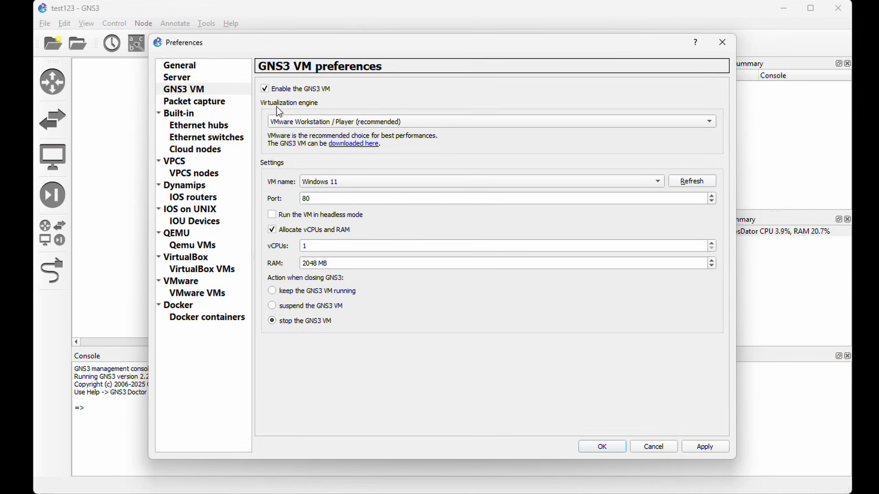
# Step: Use VMware Workstation / Player as the virtualization engine and select GNS3 as the virtual machine
pyautogui.click(359, 121)
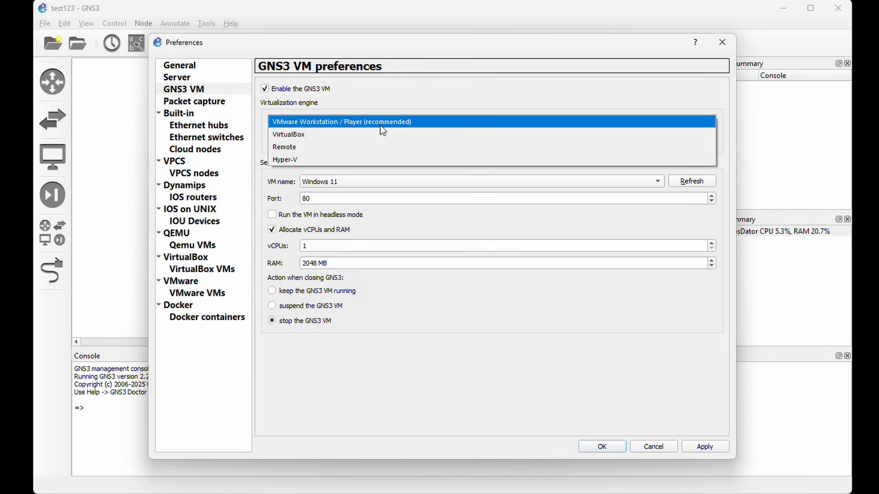
pyautogui.click(347, 126)
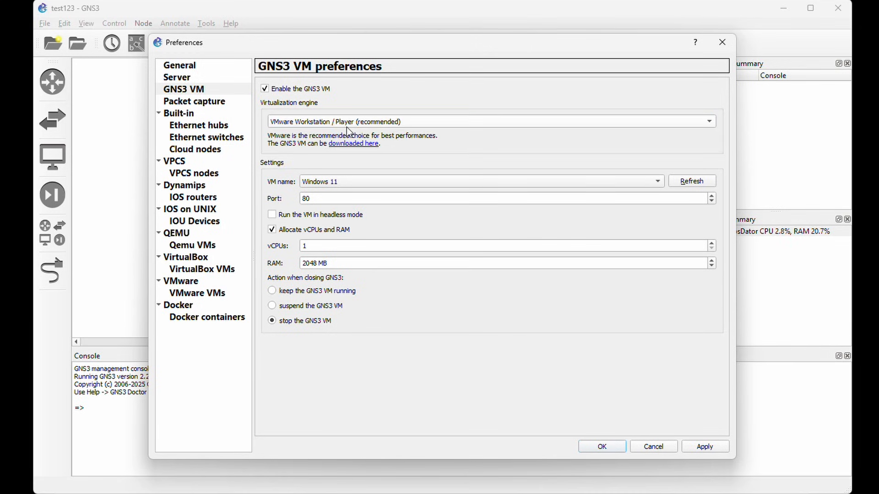
pyautogui.click(314, 182)
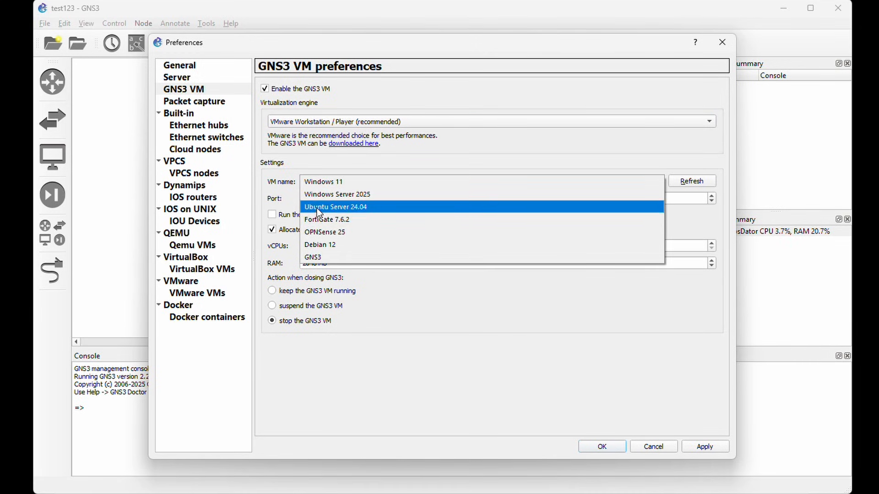
pyautogui.click(318, 256)
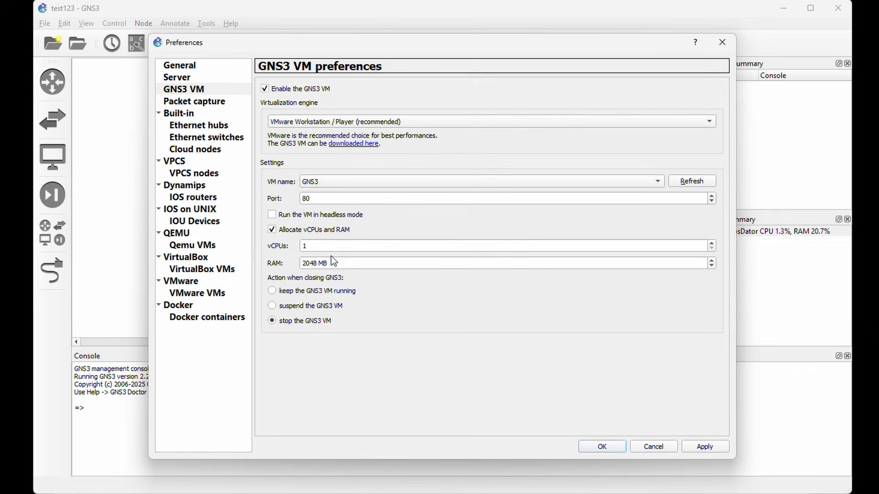
# Step: Set the GNS3 VM's port to 3080
pyautogui.click(304, 199)
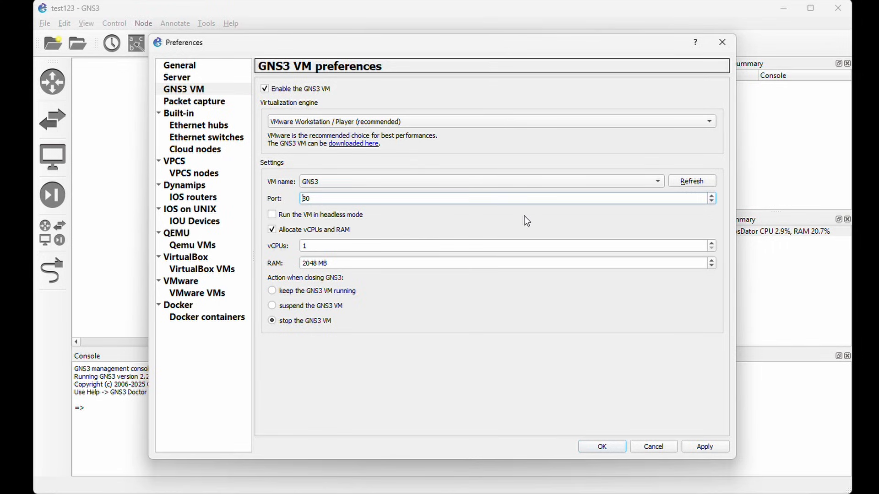
pyautogui.write('30')
pyautogui.click(489, 319)
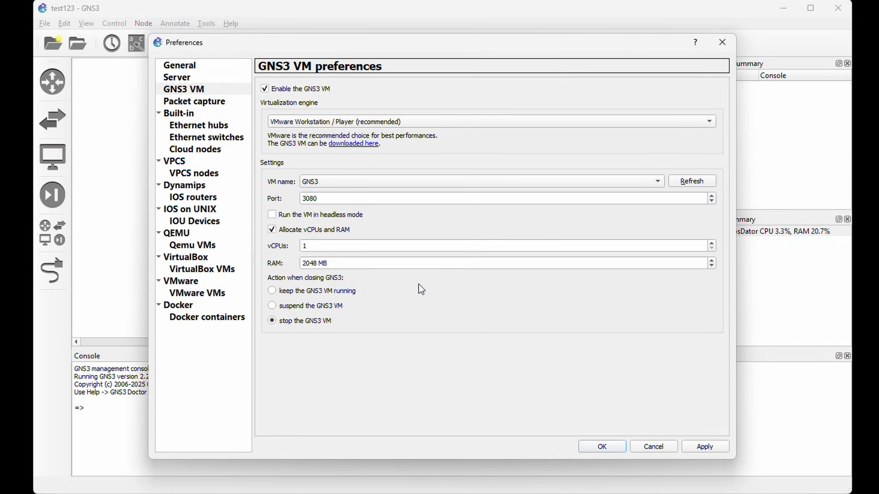
# Step: Allocate 2 vCPUs and 4096 MB of RAM to the GNS3 VM and confirm the preferences
pyautogui.click(310, 246)
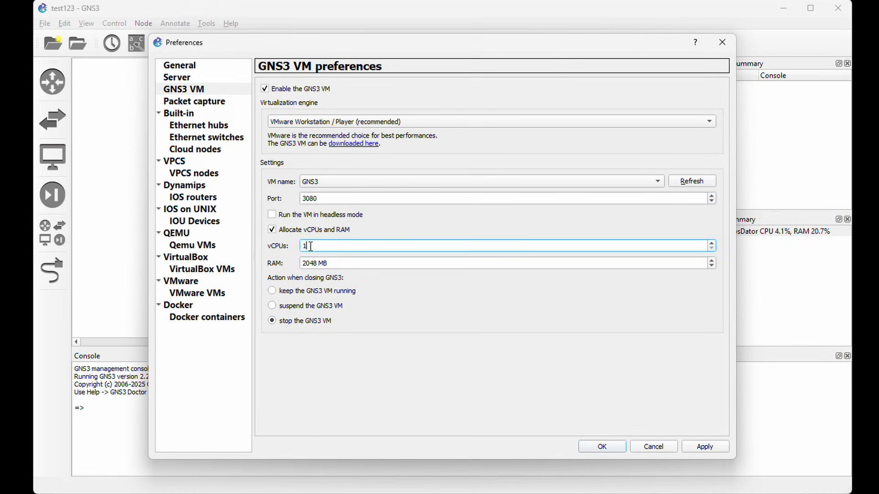
pyautogui.write('2')
pyautogui.doubleClick(317, 264)
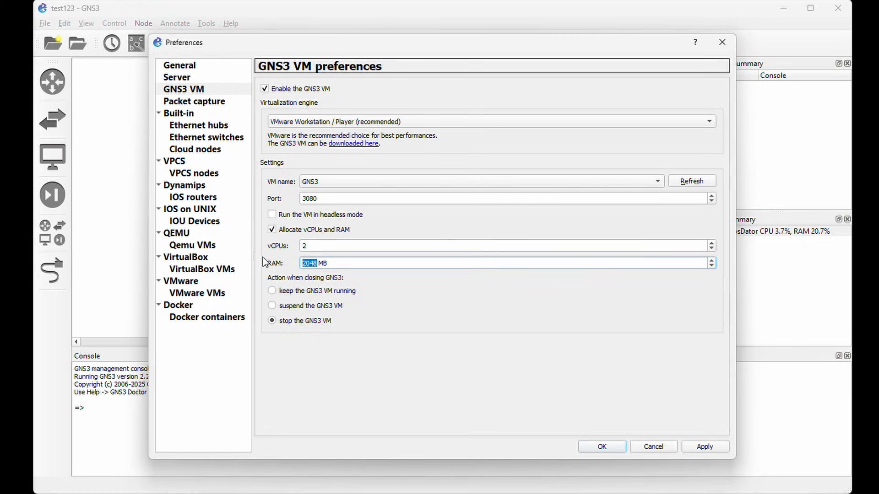
pyautogui.write('49')
pyautogui.press('BackSpace')
pyautogui.write('096')
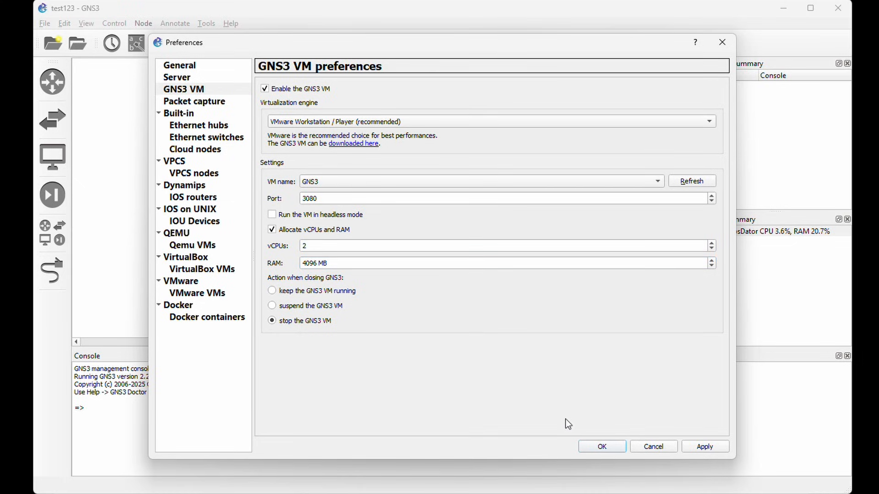
pyautogui.click(591, 444)
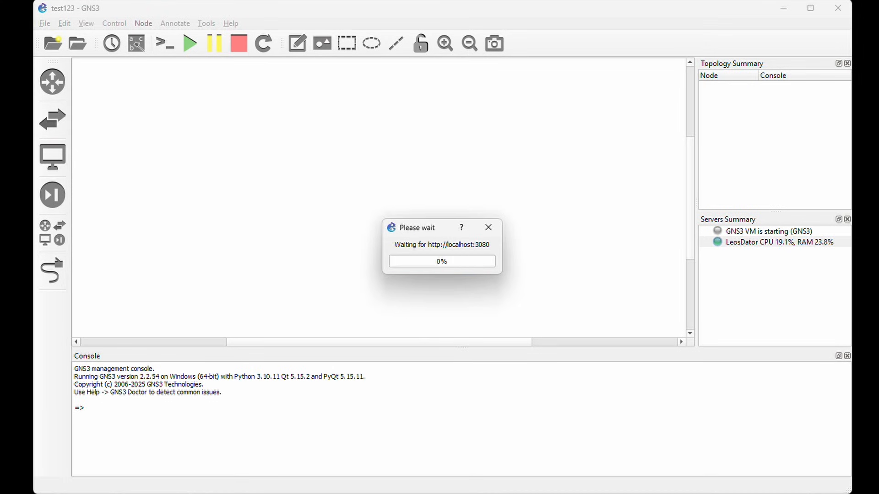
# Step: Switch to VMware Workstation to check the GNS3 VM's address and port, and compare with the server status in GNS3
pyautogui.hotkey('alt', 'Tab')
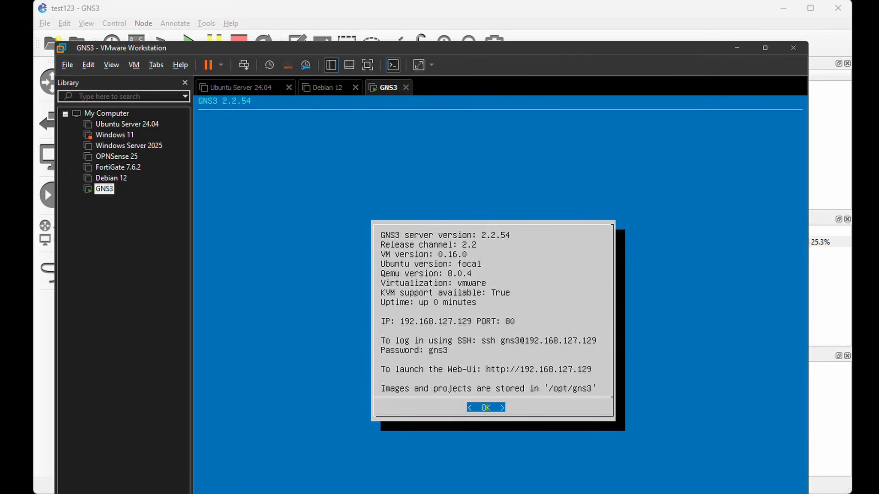
pyautogui.moveTo(388, 52); pyautogui.dragTo(383, 2)
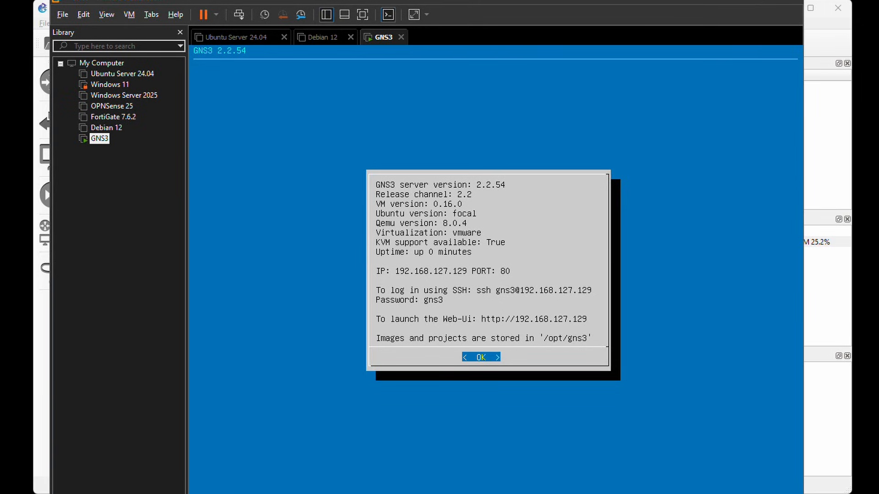
pyautogui.click(833, 419)
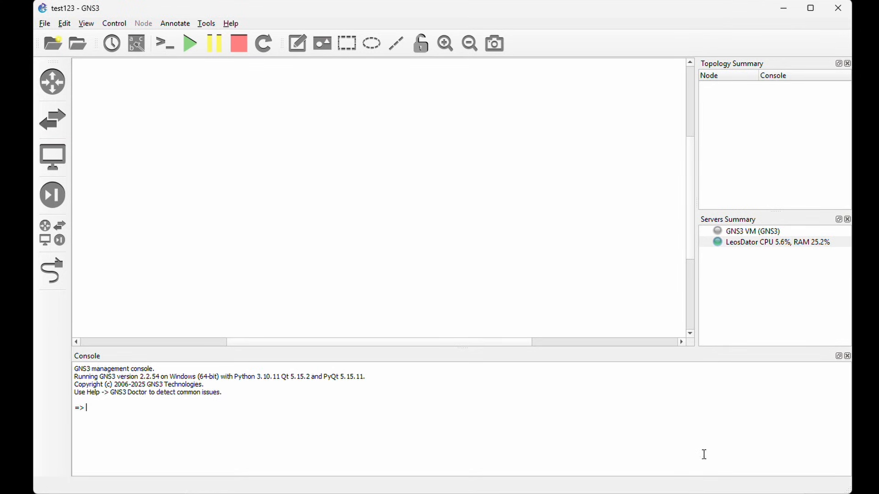
pyautogui.click(753, 232)
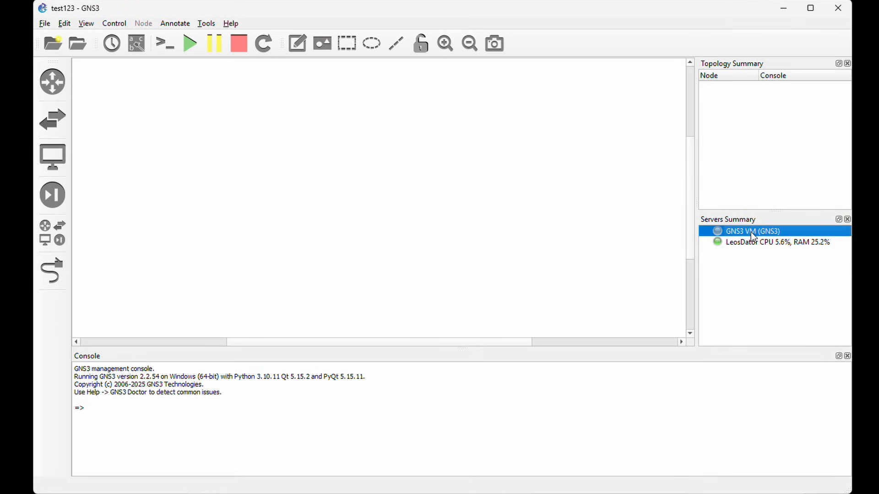
pyautogui.click(654, 493)
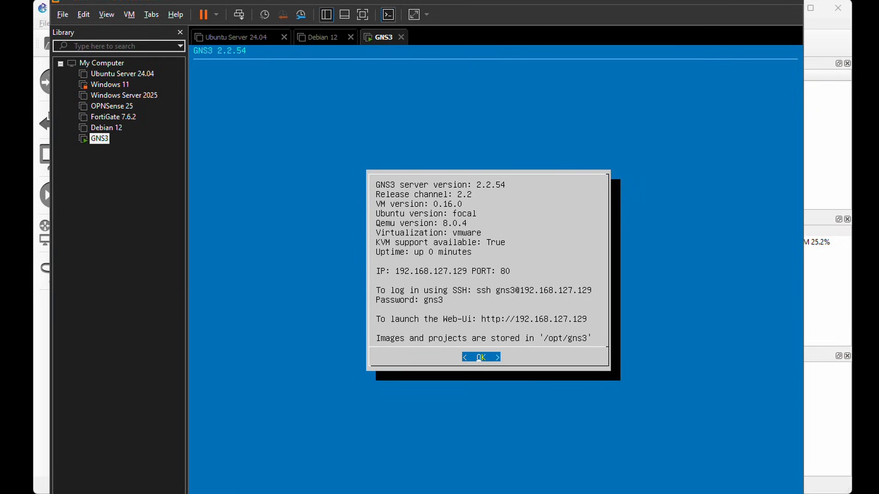
pyautogui.click(809, 452)
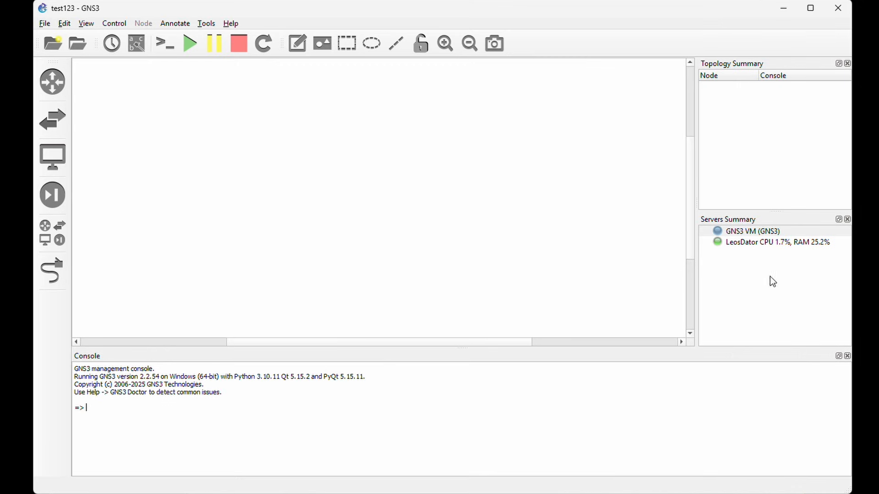
pyautogui.click(752, 233)
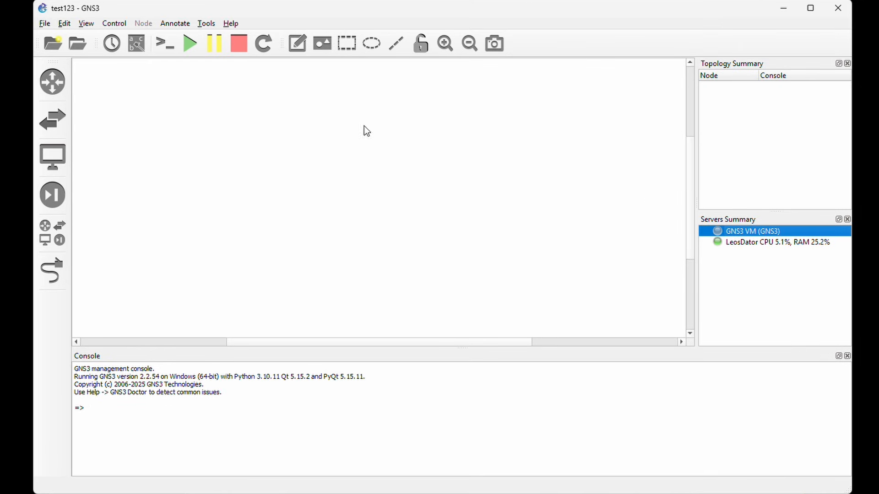
# Step: Change the GNS3 VM's port to 80 in the preferences and confirm
pyautogui.click(66, 24)
pyautogui.click(68, 80)
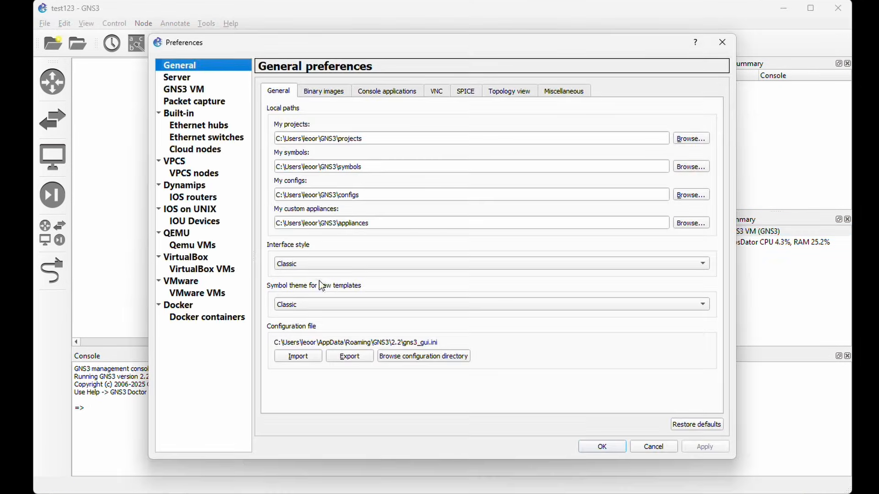
pyautogui.click(180, 89)
pyautogui.moveTo(309, 198); pyautogui.dragTo(264, 196)
pyautogui.press('BackSpace')
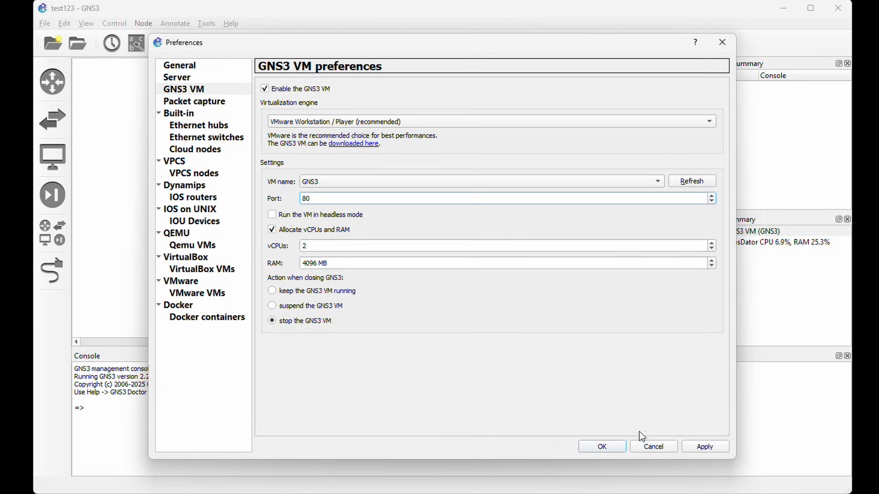
pyautogui.click(609, 443)
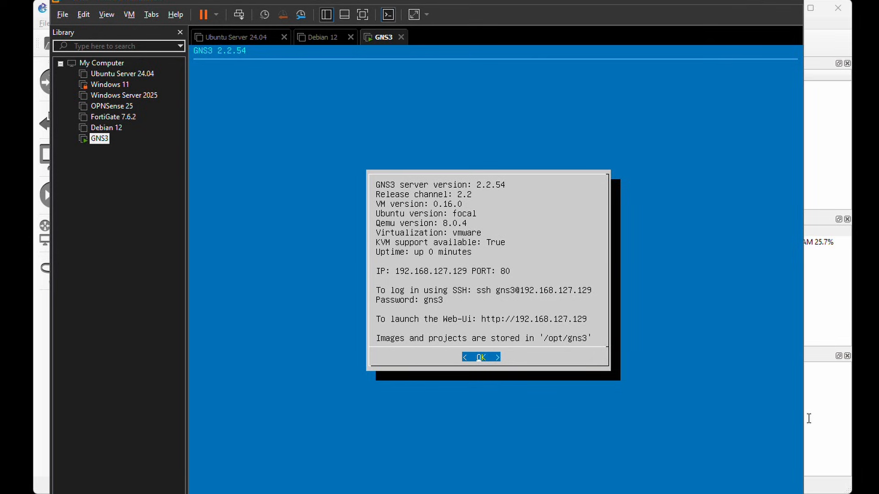
# Step: Return to GNS3, check the GNS3 VM and local server status, and widen the Topology and Servers Summary area
pyautogui.click(819, 416)
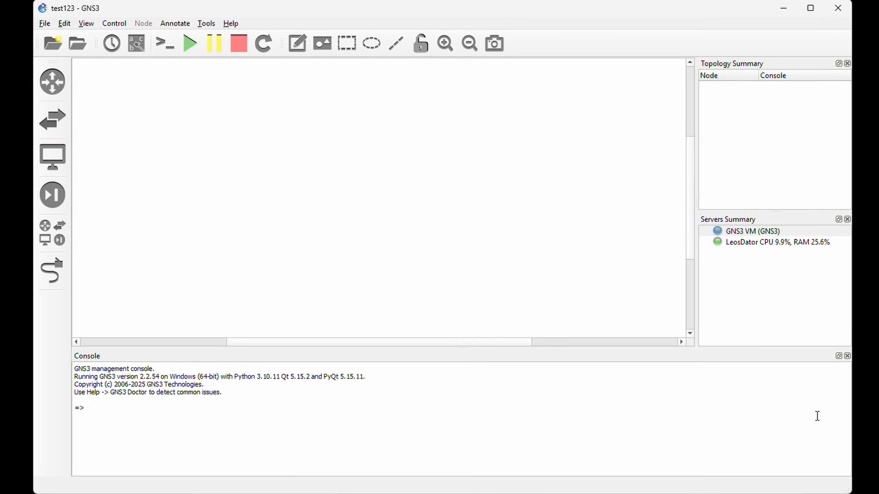
pyautogui.click(734, 243)
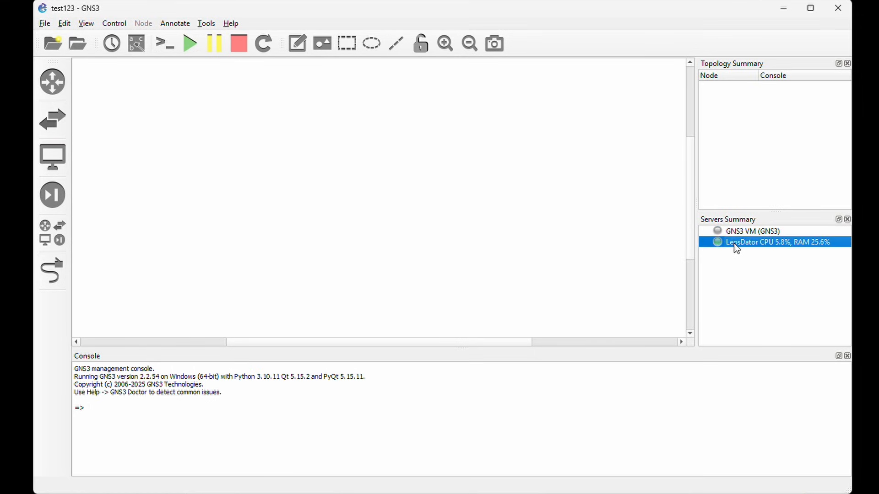
pyautogui.click(746, 234)
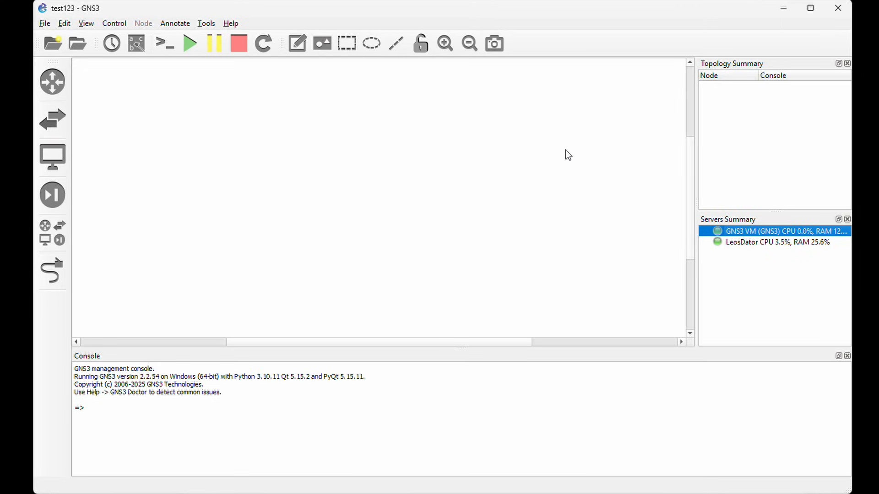
pyautogui.moveTo(696, 176); pyautogui.dragTo(658, 176)
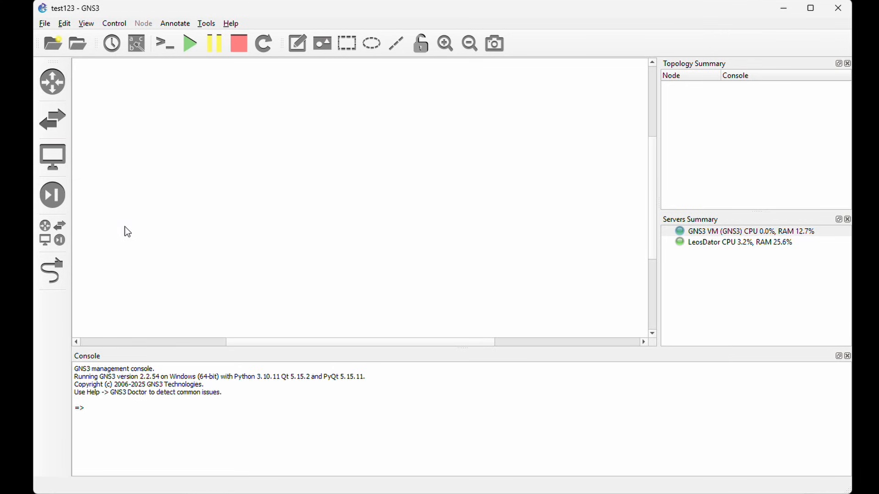
# Step: Add a VPCS end device to the middle of the workspace, running on the GNS3 VM server
pyautogui.click(61, 159)
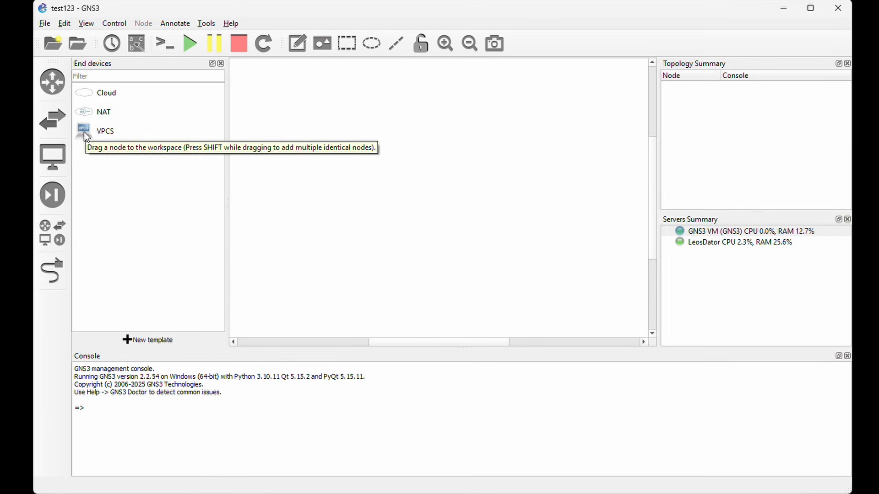
pyautogui.moveTo(83, 131); pyautogui.dragTo(414, 177)
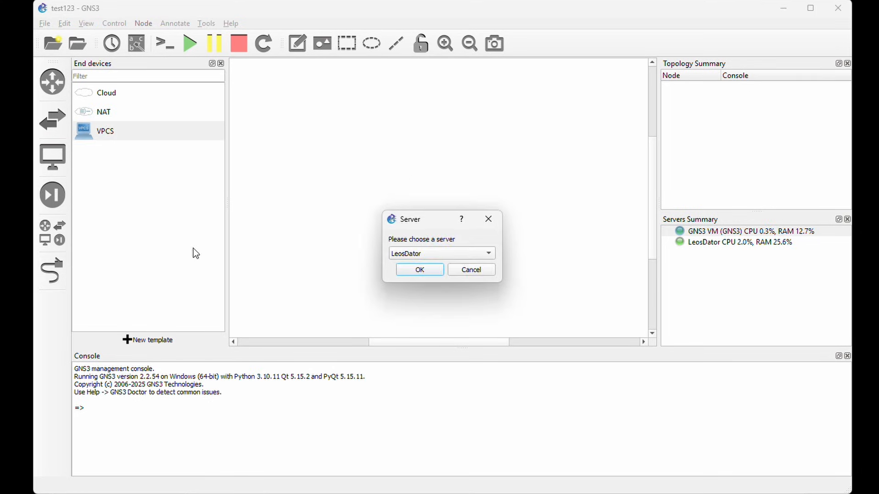
pyautogui.click(464, 255)
pyautogui.click(436, 267)
pyautogui.click(419, 270)
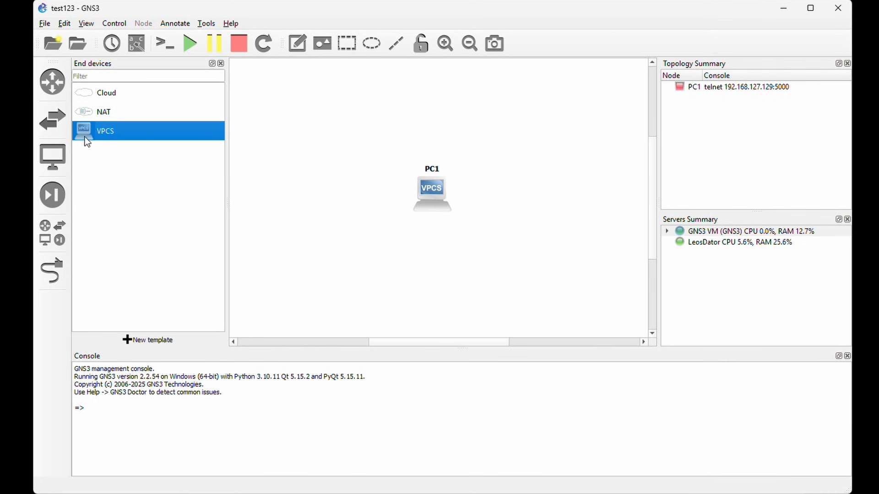
# Step: Add two more VPCS nodes below and beside PC1, both hosted on the GNS3 VM server
pyautogui.moveTo(84, 136); pyautogui.dragTo(391, 244)
pyautogui.click(401, 254)
pyautogui.click(418, 266)
pyautogui.click(416, 270)
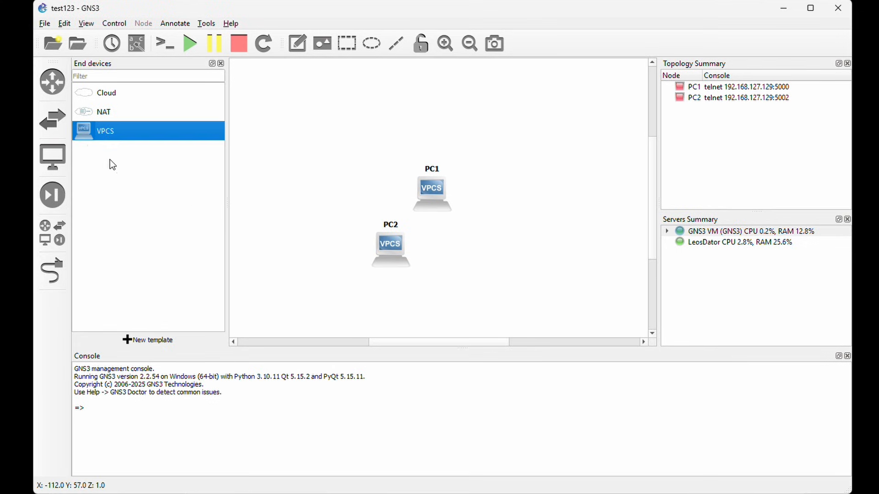
pyautogui.moveTo(86, 138); pyautogui.dragTo(345, 210)
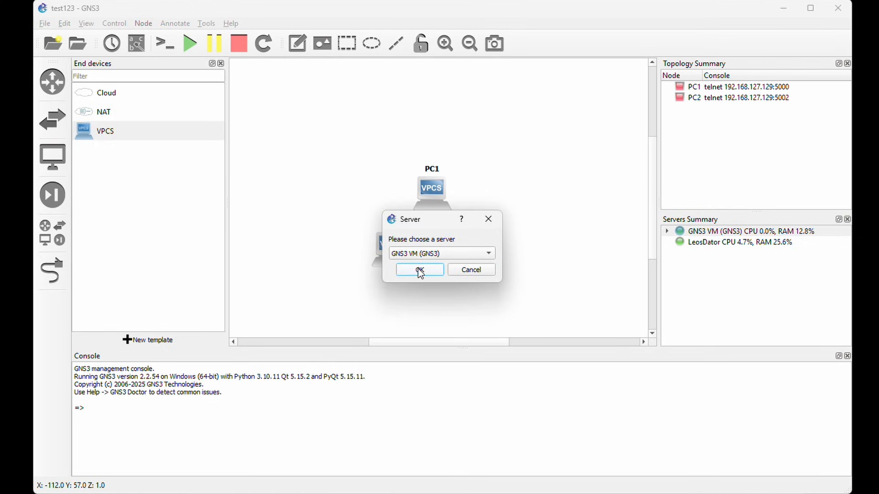
pyautogui.click(420, 270)
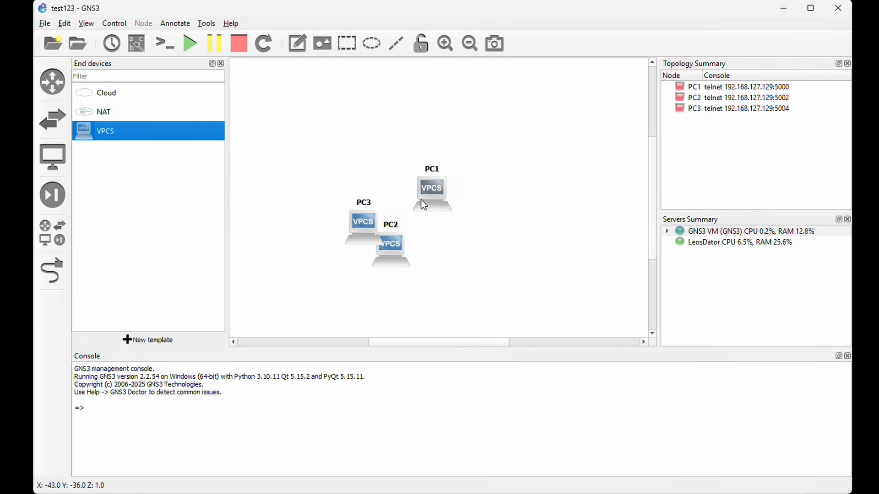
# Step: Arrange the three VPCS nodes side by side in the workspace, with PC1, PC2 and PC3 in order
pyautogui.moveTo(424, 202); pyautogui.dragTo(386, 209)
pyautogui.moveTo(393, 250); pyautogui.dragTo(438, 207)
pyautogui.moveTo(359, 227); pyautogui.dragTo(476, 211)
pyautogui.moveTo(390, 203); pyautogui.dragTo(436, 209)
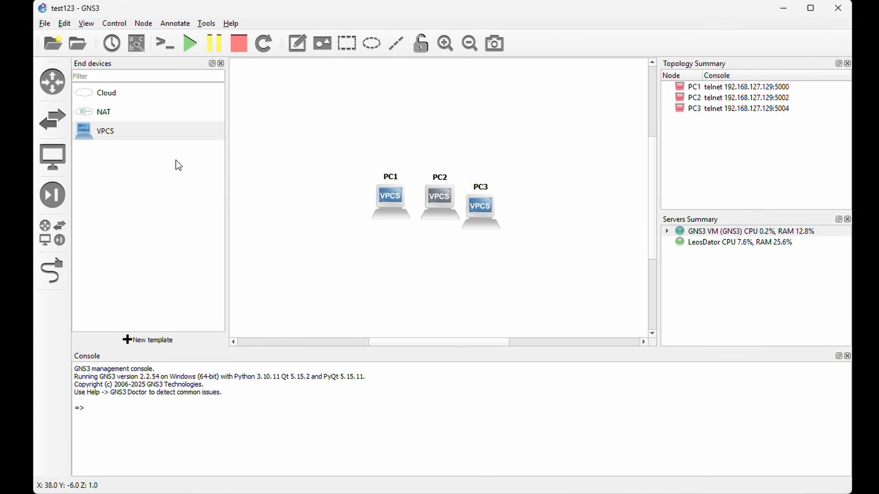
# Step: Add an Ethernet switch above the PCs, hosted on the GNS3 VM server, and expand that server's node list
pyautogui.click(54, 128)
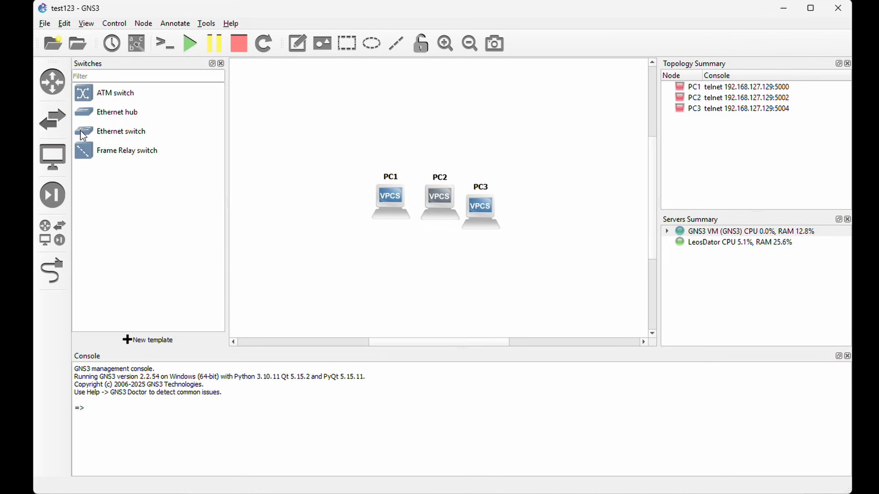
pyautogui.moveTo(83, 136); pyautogui.dragTo(451, 112)
pyautogui.click(459, 255)
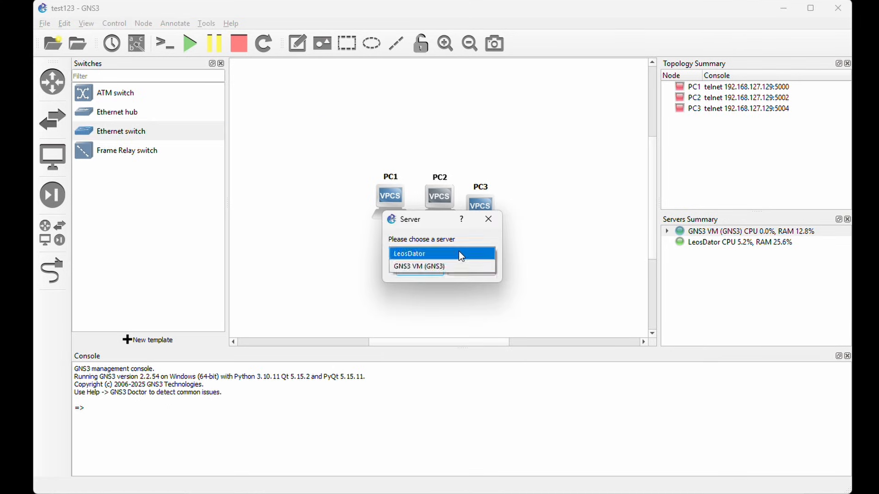
pyautogui.click(446, 267)
pyautogui.click(417, 270)
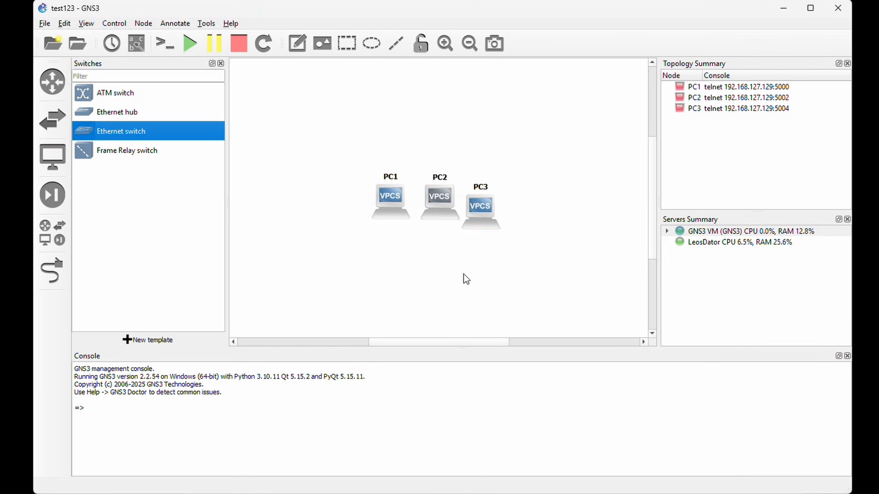
pyautogui.click(666, 231)
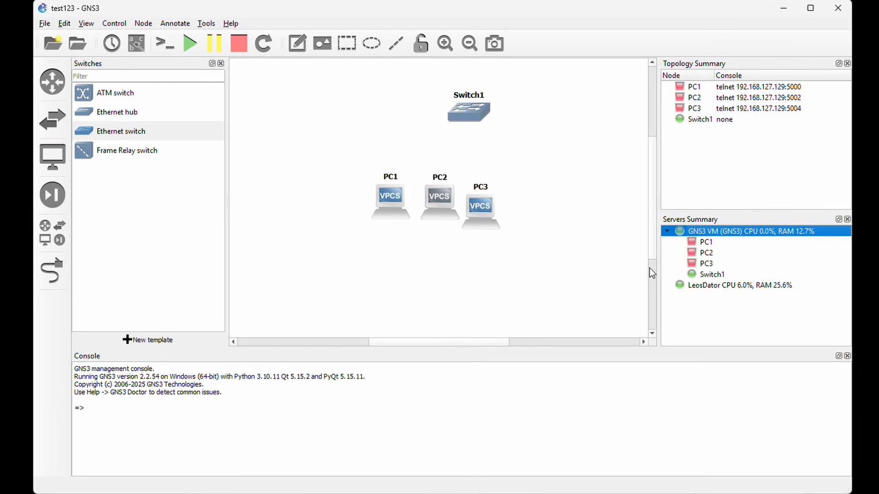
# Step: Center Switch1 above PC2 and align PC3 with the row of other PCs
pyautogui.moveTo(464, 111); pyautogui.dragTo(433, 109)
pyautogui.moveTo(479, 209); pyautogui.dragTo(488, 201)
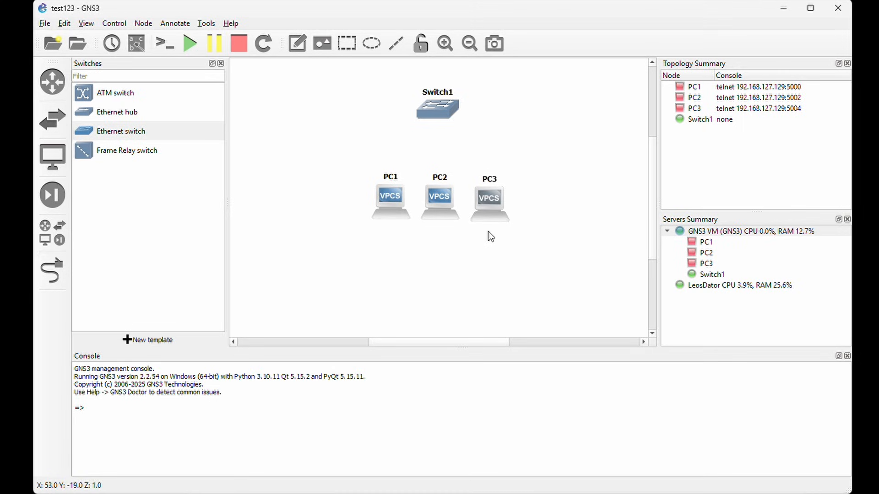
pyautogui.click(500, 269)
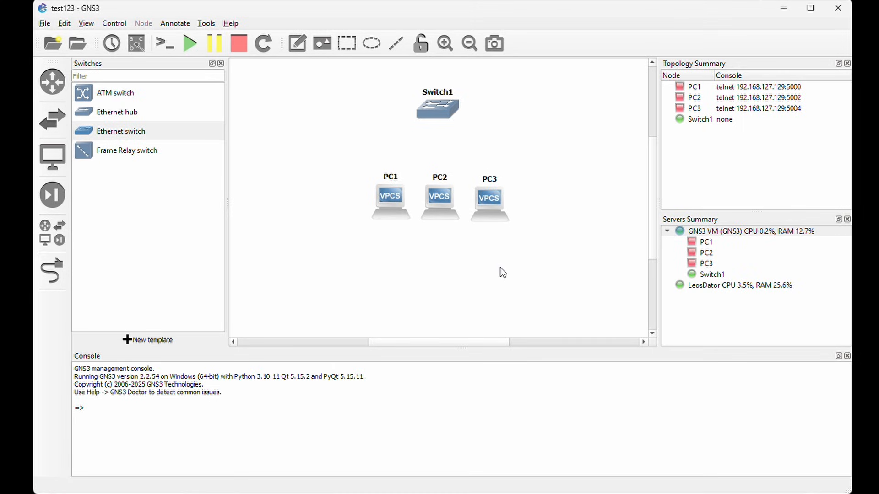
# Step: Start adding links and connect Switch1's Ethernet0 port to PC1's Ethernet0 port
pyautogui.click(61, 277)
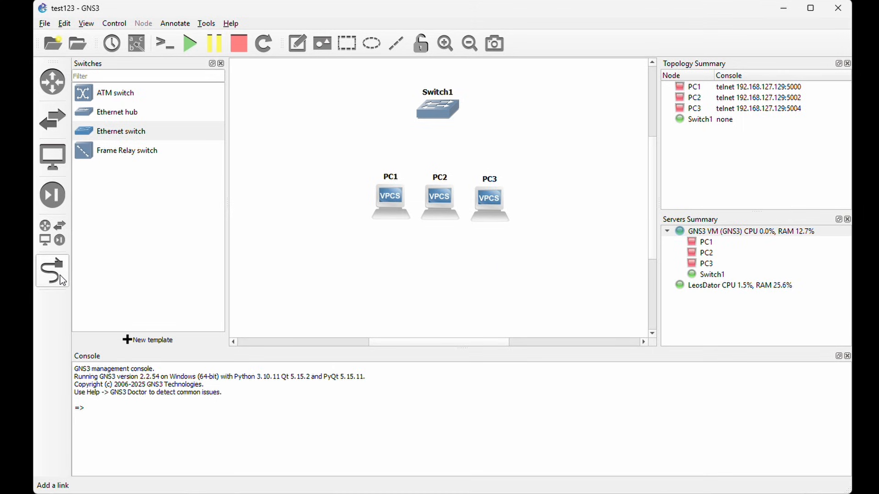
pyautogui.click(59, 276)
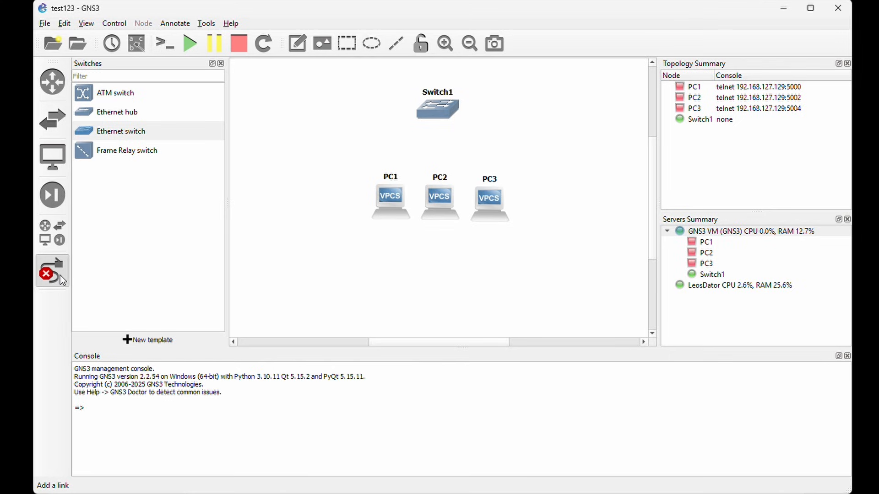
pyautogui.click(428, 118)
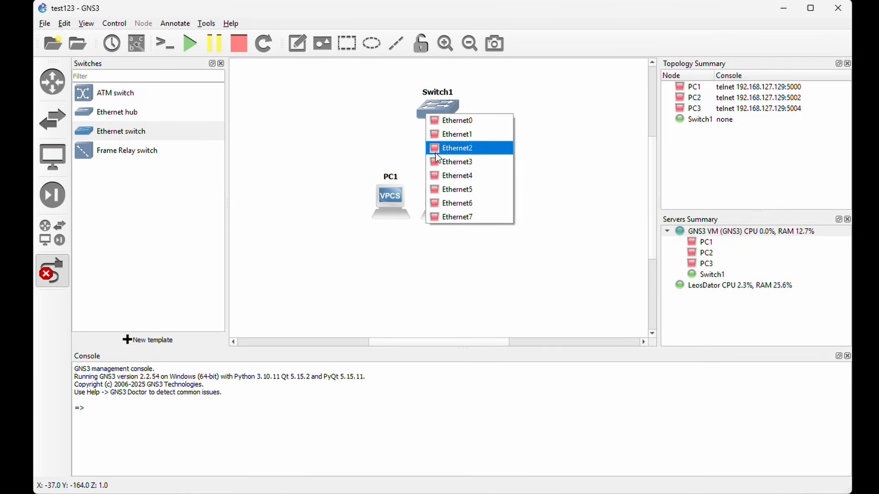
pyautogui.click(455, 120)
pyautogui.click(390, 201)
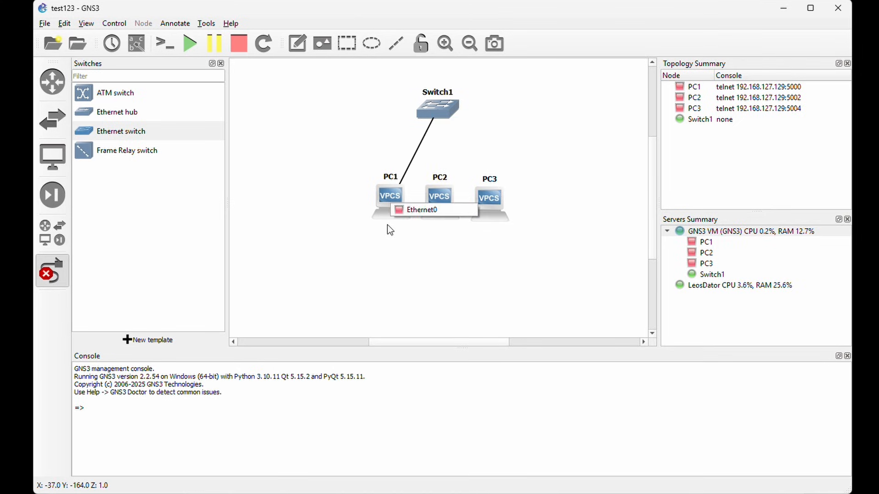
pyautogui.click(405, 207)
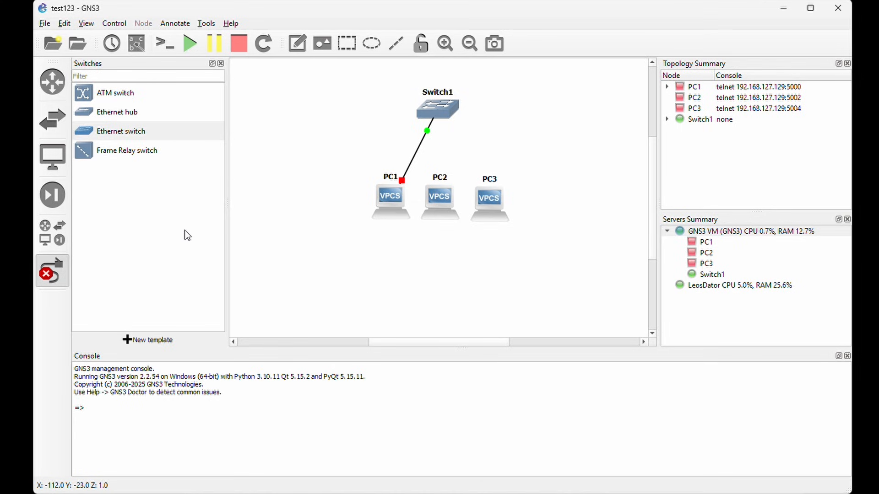
# Step: Link Switch1's Ethernet1 port to PC2's Ethernet0 port
pyautogui.click(438, 114)
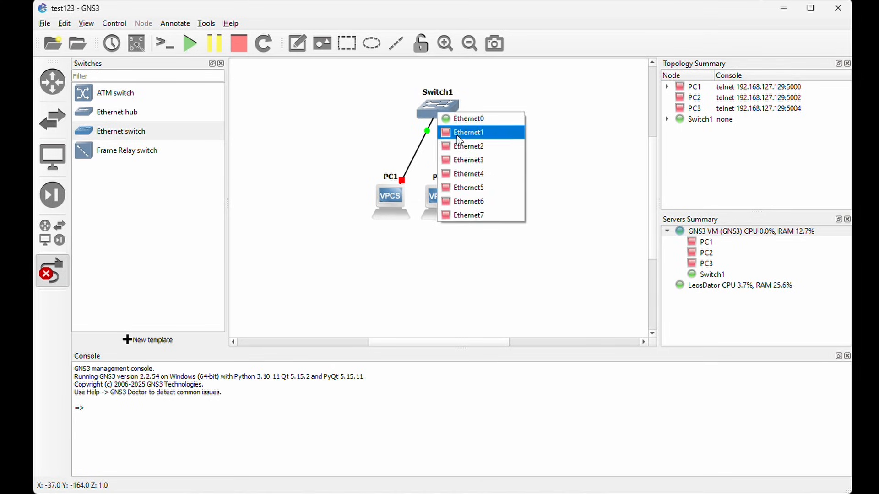
pyautogui.click(458, 132)
pyautogui.click(442, 198)
pyautogui.click(459, 203)
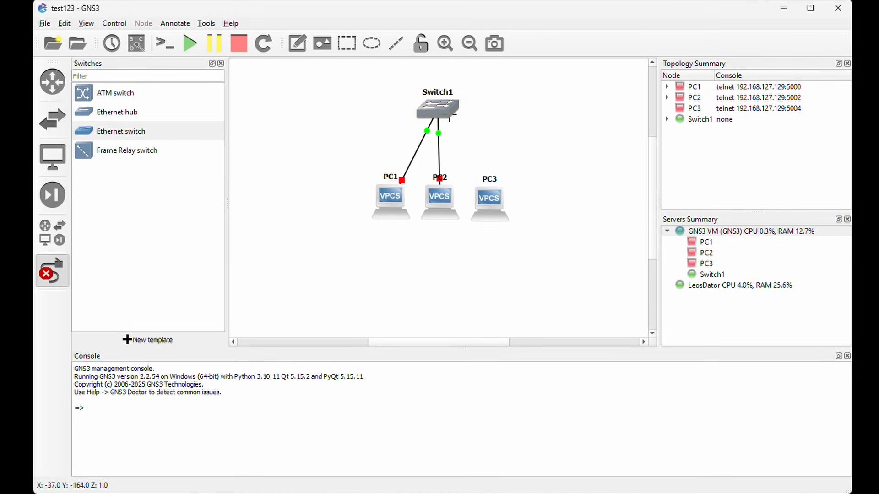
# Step: Link Switch1's Ethernet2 port to PC3's Ethernet0 port
pyautogui.click(446, 112)
pyautogui.click(474, 146)
pyautogui.click(491, 206)
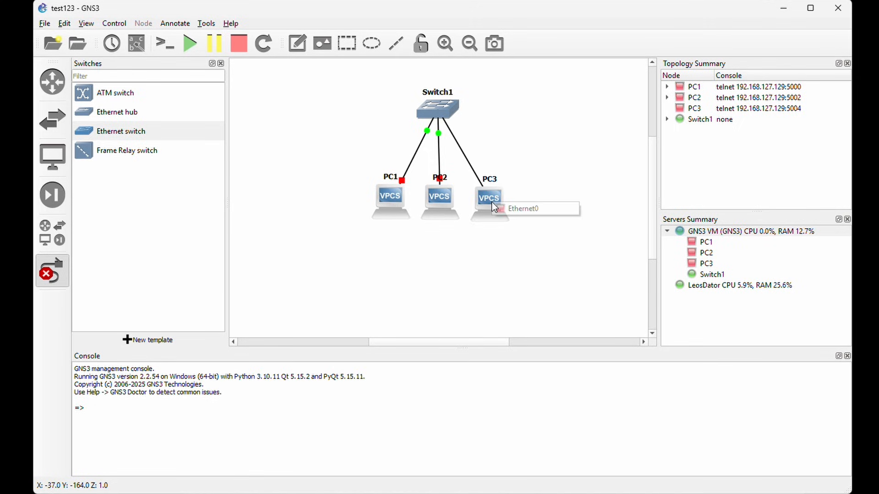
pyautogui.click(508, 210)
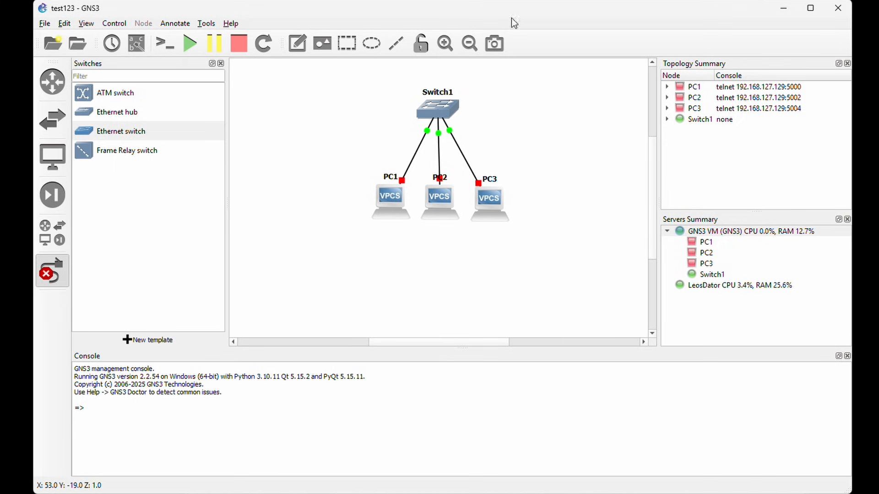
# Step: Configure Switch1 to use the telnet console type, leaving its port type at access, and confirm
pyautogui.click(720, 120)
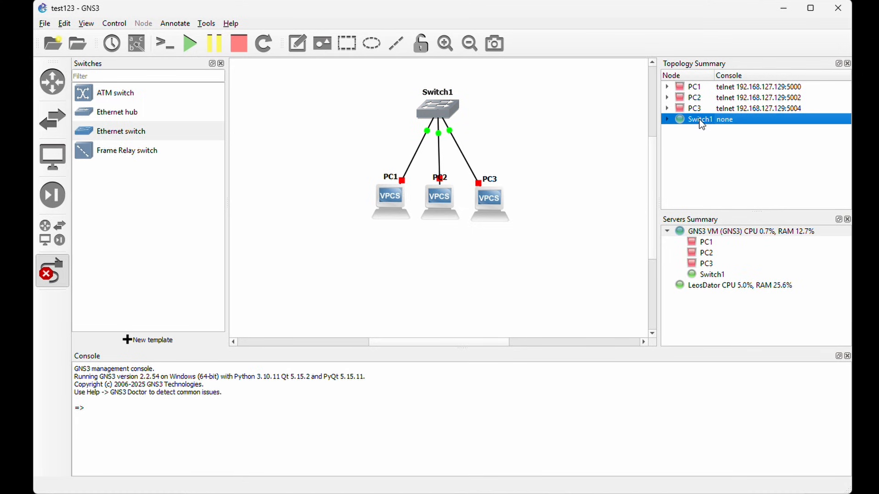
pyautogui.rightClick(699, 120)
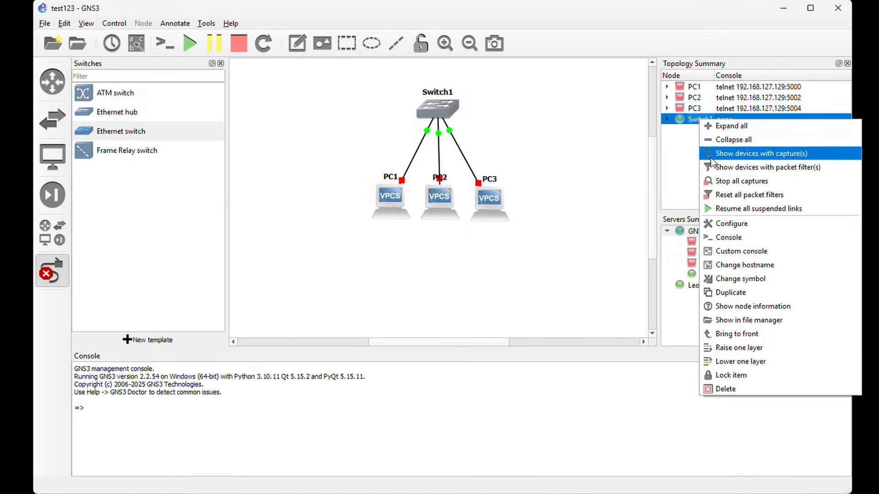
pyautogui.click(709, 226)
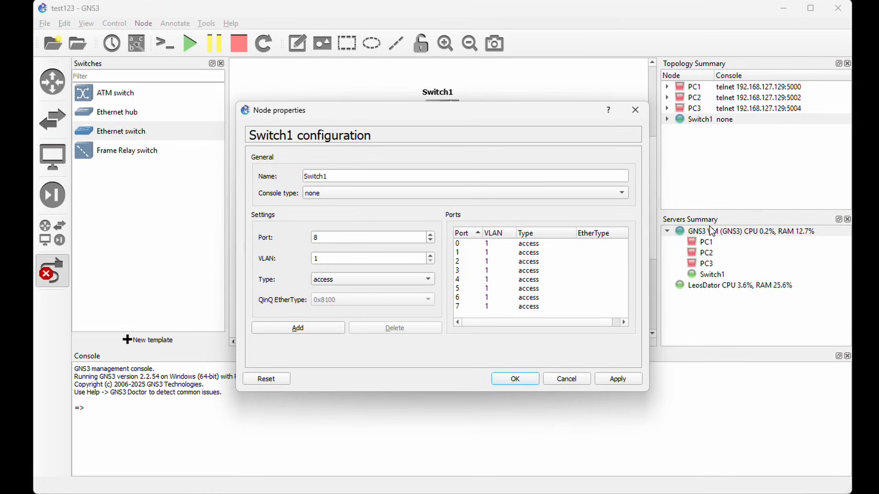
pyautogui.click(532, 196)
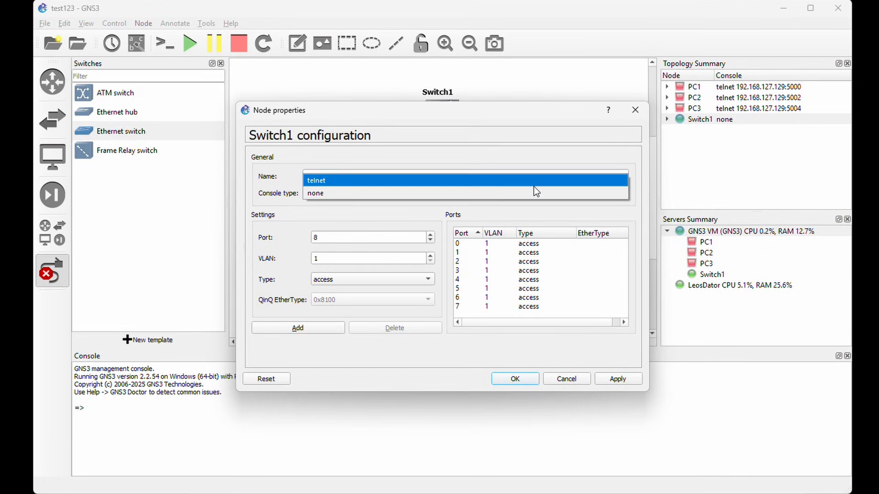
pyautogui.click(533, 183)
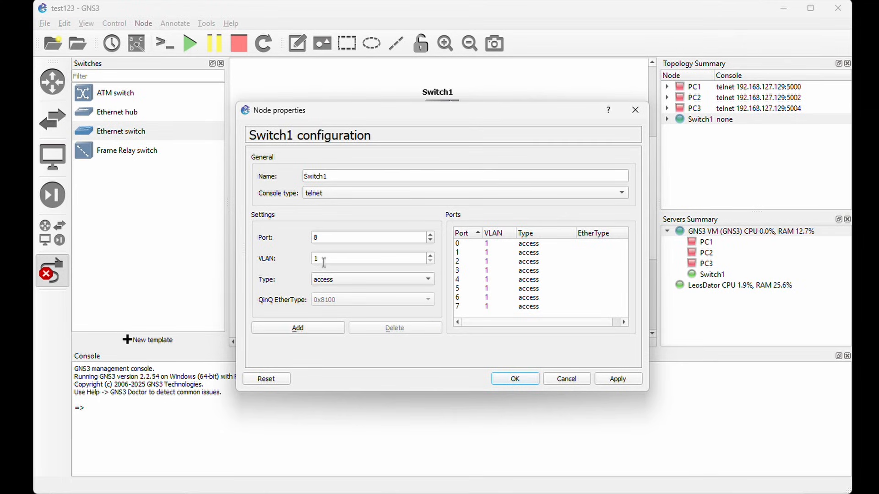
pyautogui.click(345, 280)
pyautogui.click(345, 280)
pyautogui.click(523, 382)
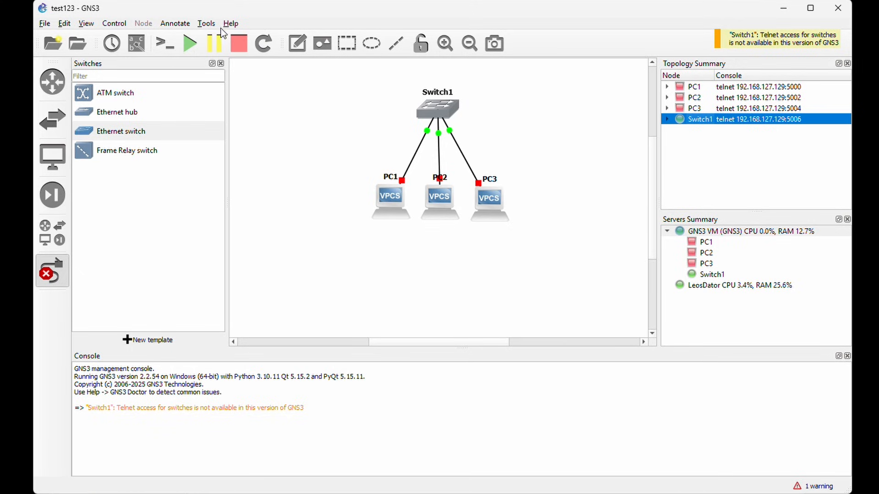
# Step: Start all nodes in the topology and clear the selection
pyautogui.click(192, 43)
pyautogui.click(444, 267)
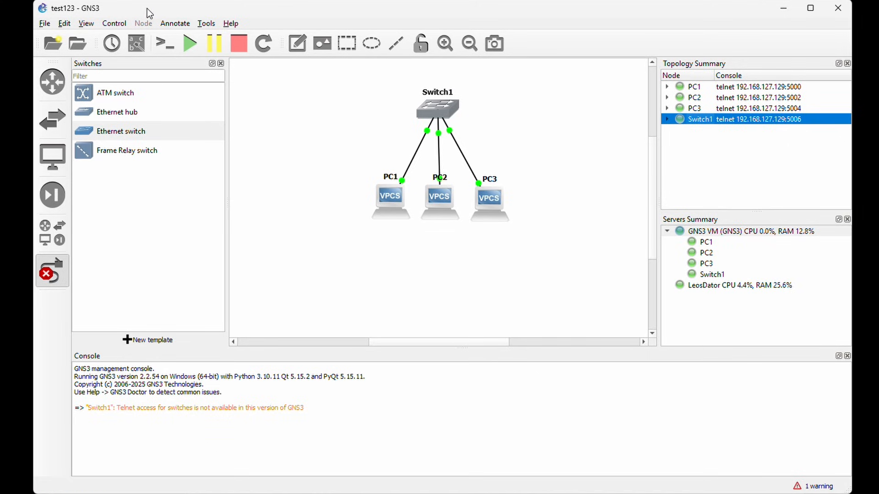
pyautogui.click(351, 194)
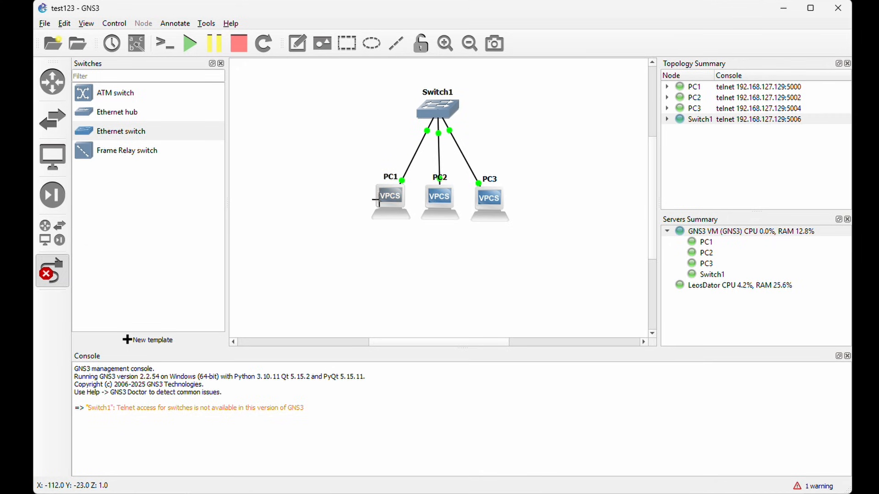
# Step: Open PC1's console, print the command help with ?, and run show arp to inspect its ARP table
pyautogui.rightClick(384, 200)
pyautogui.click(398, 221)
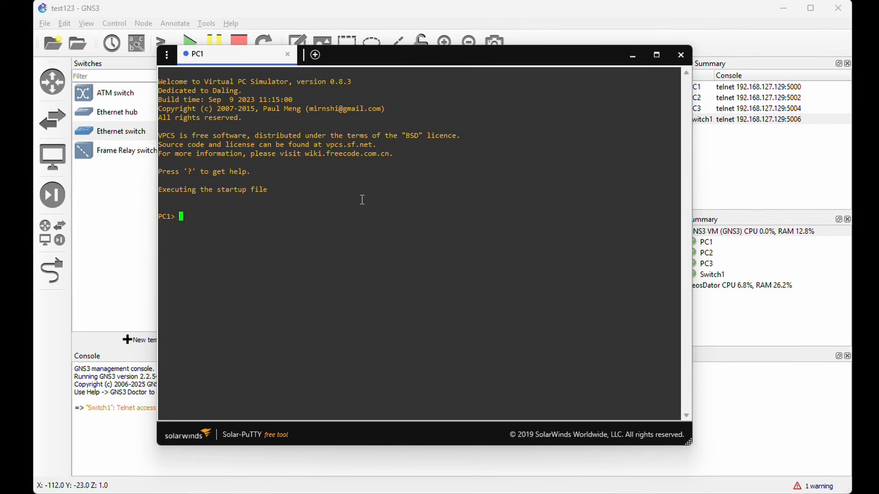
pyautogui.write('?')
pyautogui.press('Return')
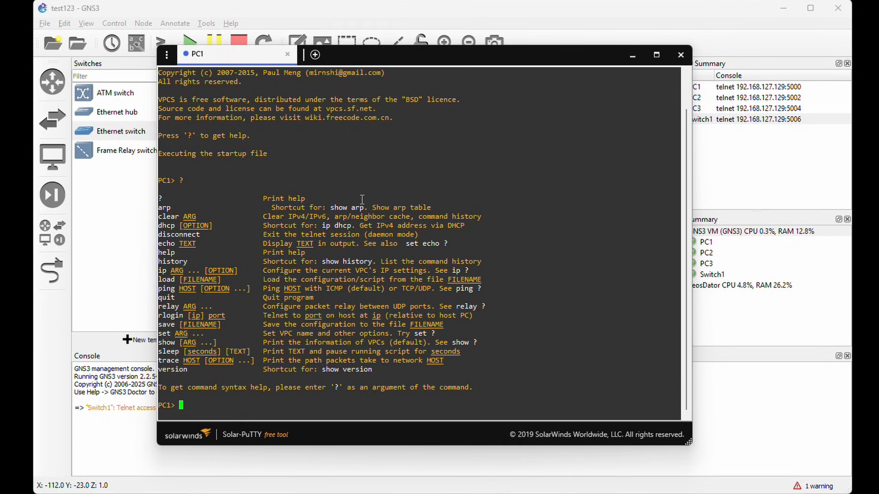
pyautogui.write('show arp')
pyautogui.press('Return')
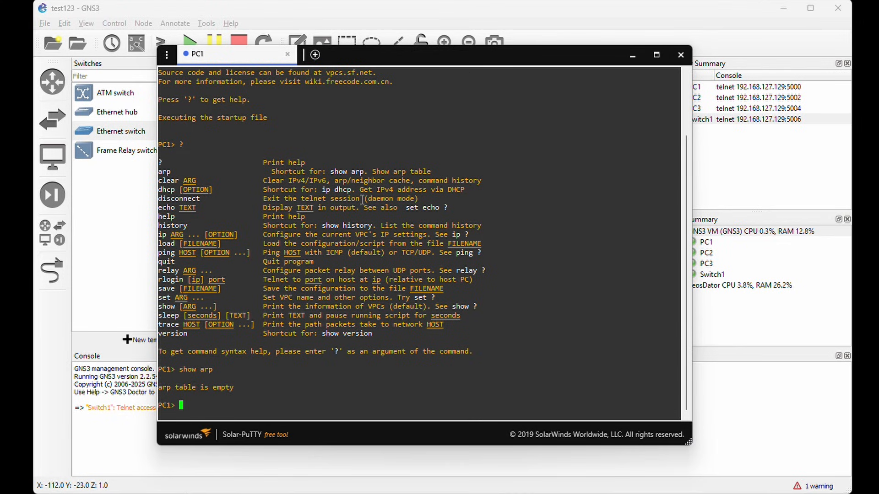
# Step: Assign PC1 the IP address 10.0.0.123 with subnet mask 255.255.255.0
pyautogui.write('ip')
pyautogui.write('10.0.0.123 255.255.255.')
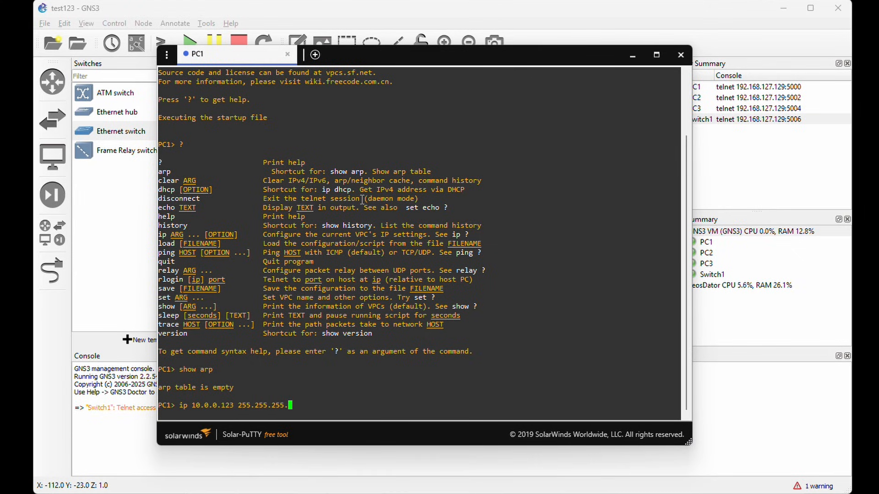
pyautogui.write('0')
pyautogui.press('Return')
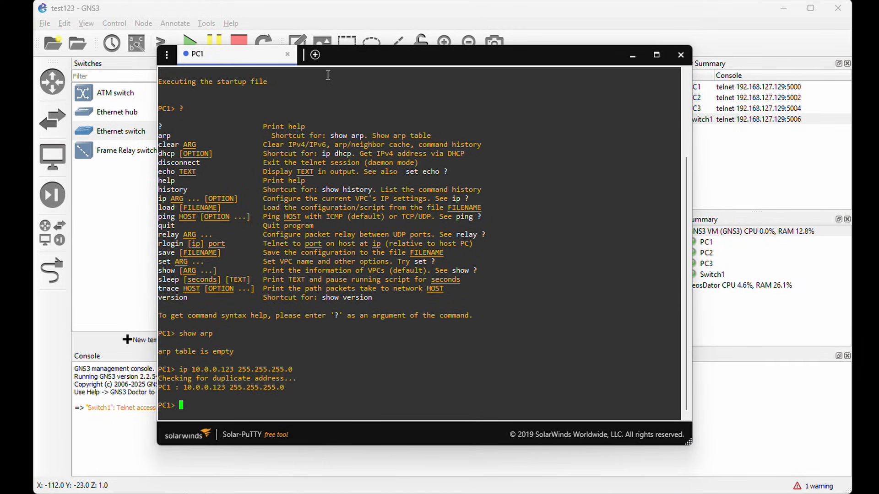
# Step: Shift the console window clear of the topology list and open a console session for PC2
pyautogui.moveTo(353, 57); pyautogui.dragTo(329, 69)
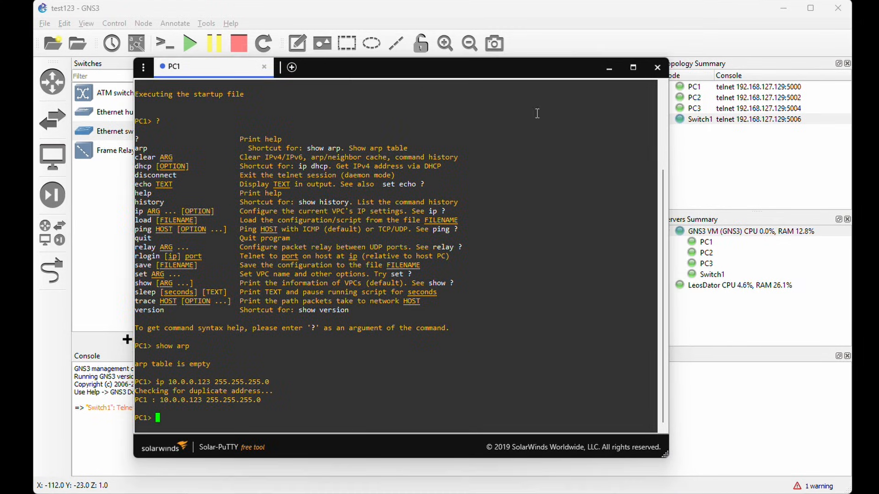
pyautogui.click(699, 98)
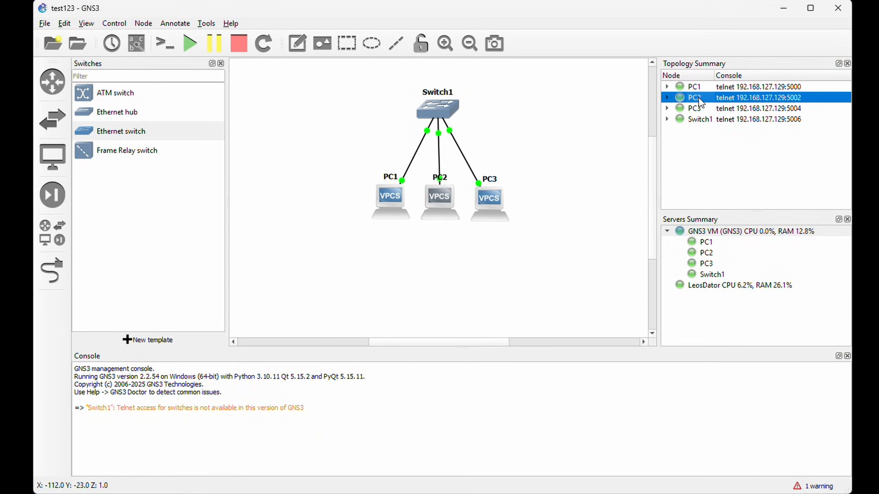
pyautogui.rightClick(698, 97)
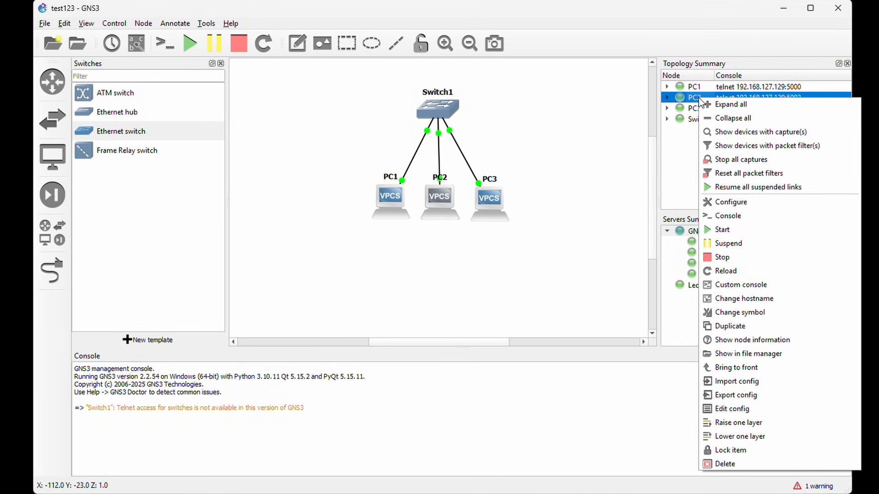
pyautogui.click(704, 218)
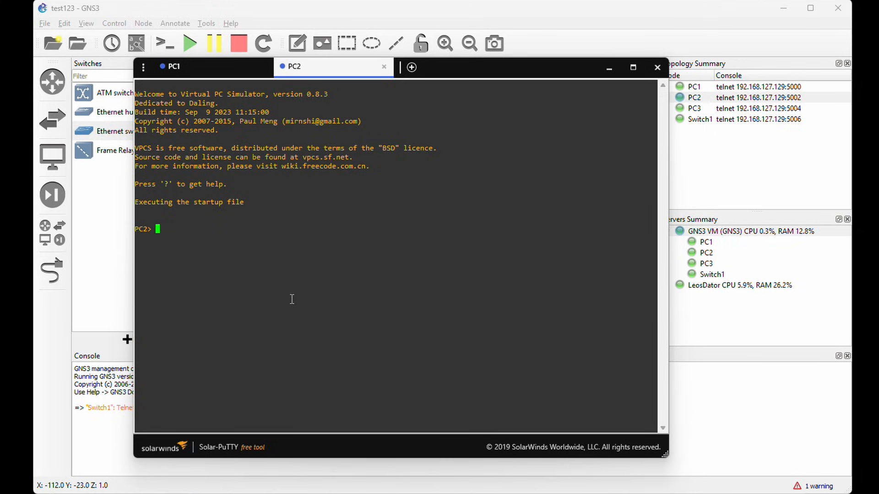
# Step: Assign PC2 the IP address 10.0.0.124 with subnet mask 255.255.255.0
pyautogui.write('ip ')
pyautogui.write('10.0.0')
pyautogui.write('.')
pyautogui.write('123')
pyautogui.write(' 255')
pyautogui.write('.255.255.')
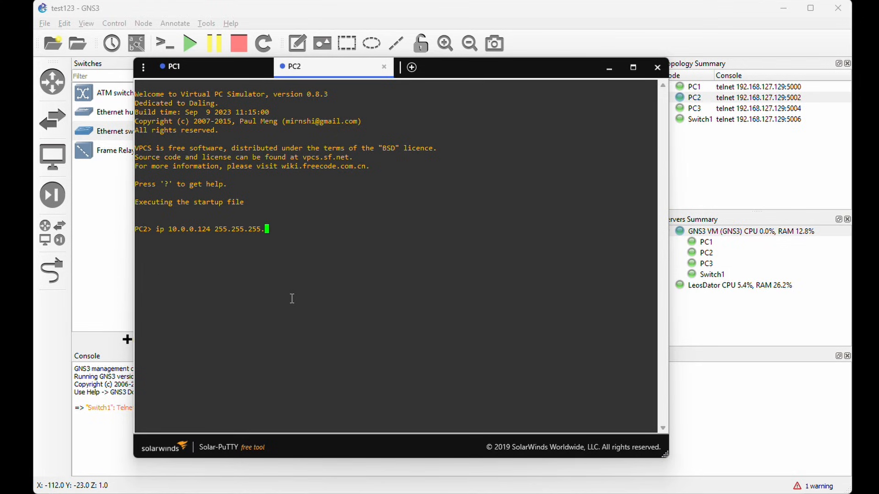
pyautogui.write('0')
pyautogui.press('Return')
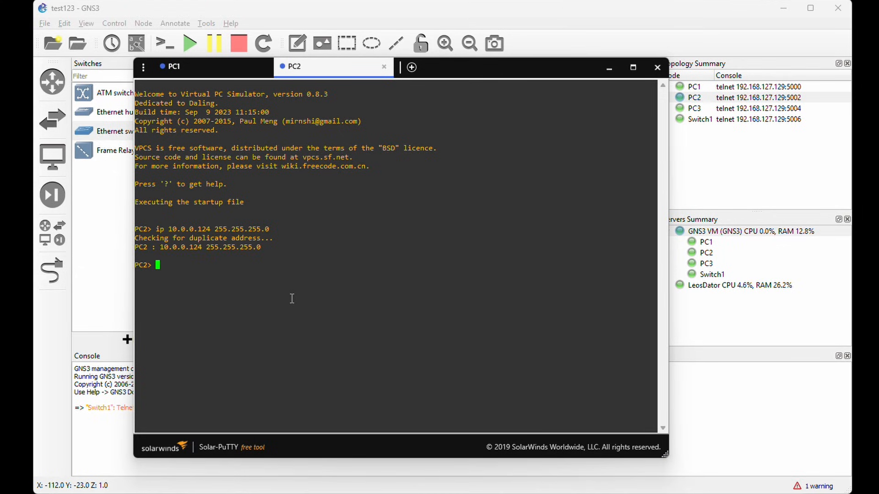
# Step: Ping PC1 at 10.0.0.123 from PC2 and save PC2's startup configuration
pyautogui.write('ping 10.0.0.123')
pyautogui.press('Return')
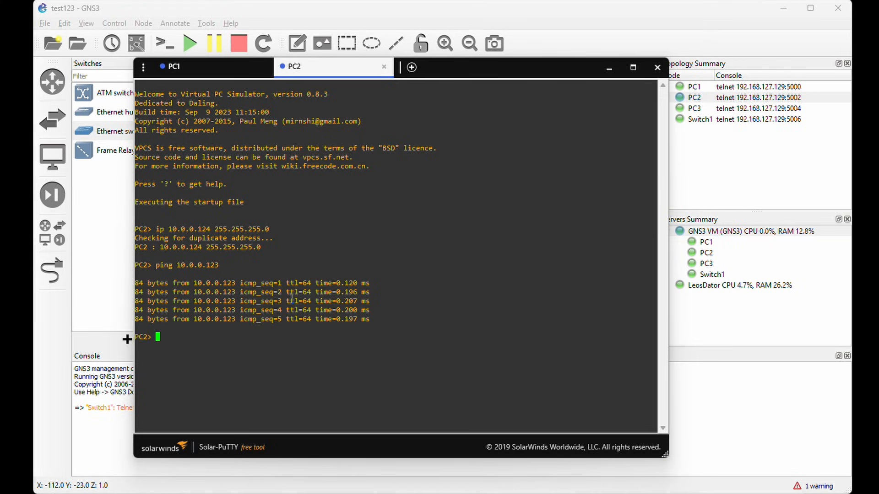
pyautogui.write('save')
pyautogui.press('Return')
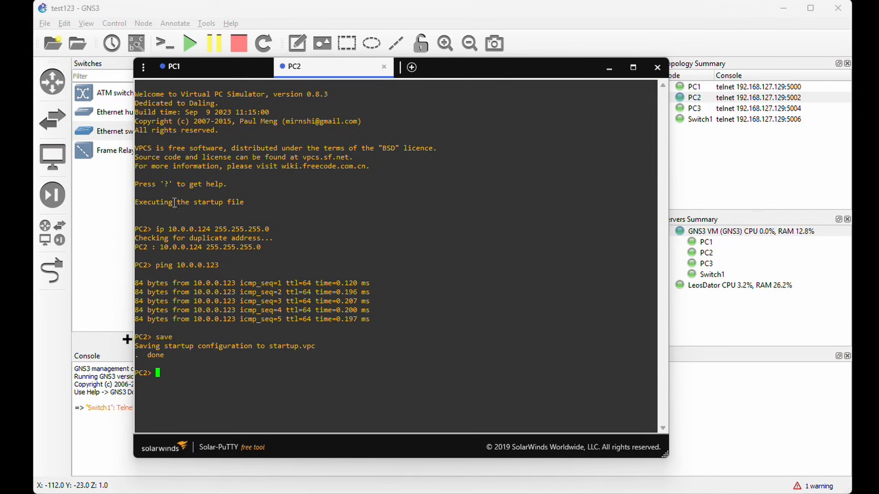
# Step: Save PC1's startup configuration in its console session and close the console window
pyautogui.click(197, 68)
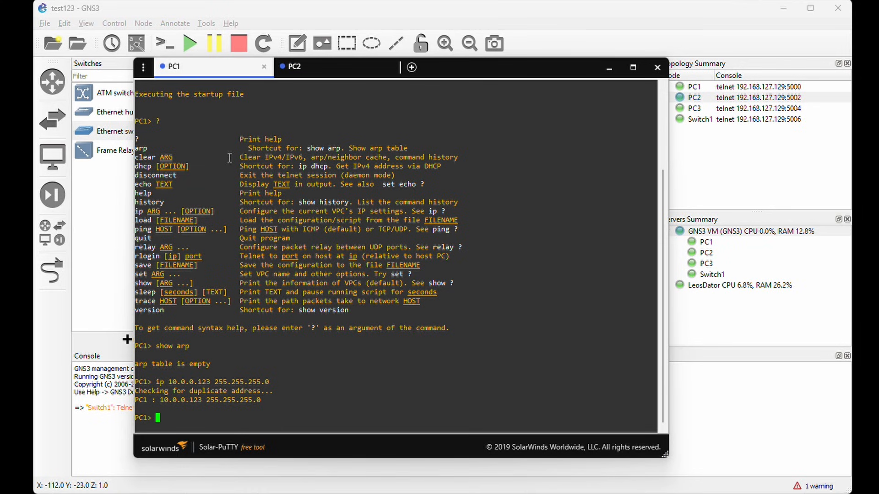
pyautogui.write('save')
pyautogui.press('Return')
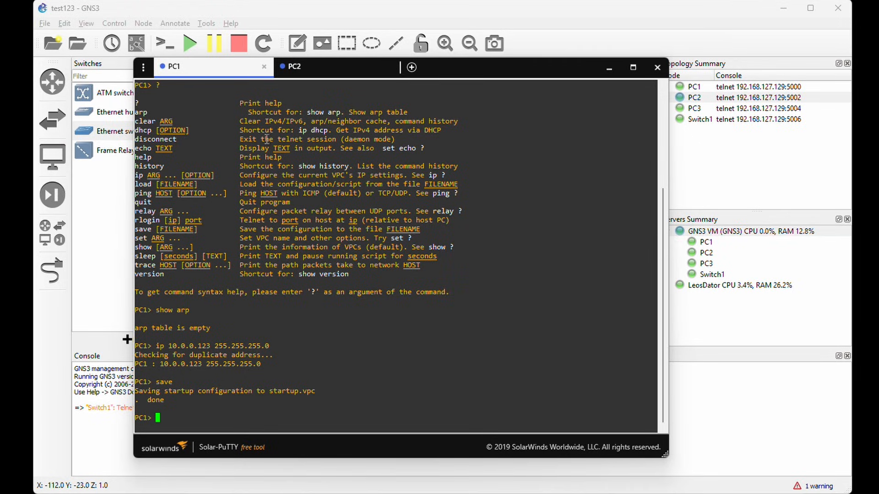
pyautogui.click(658, 69)
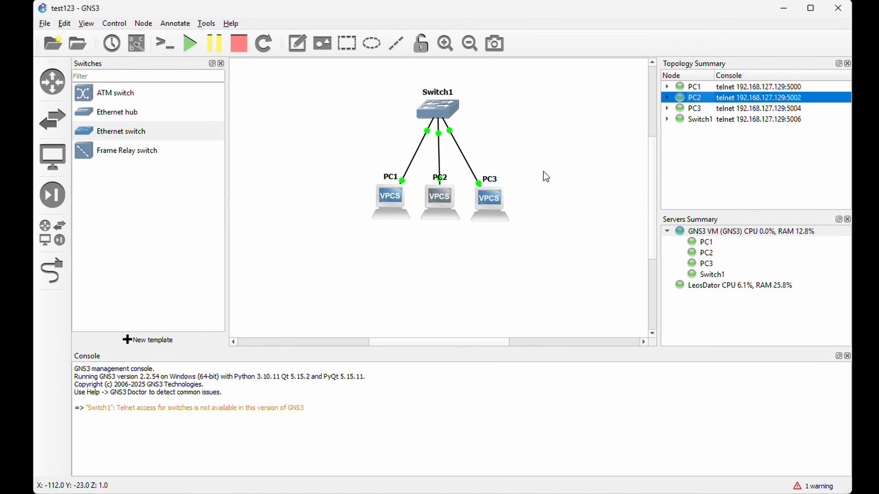
pyautogui.click(281, 169)
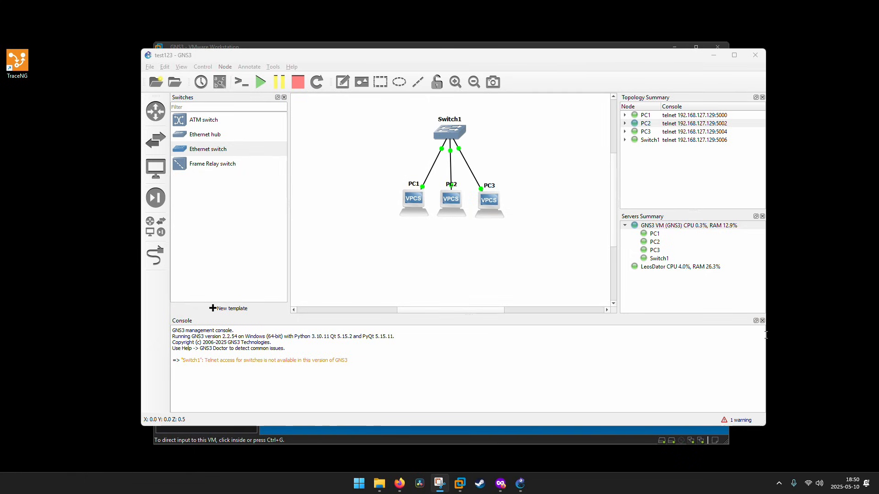
# Step: Open Windows Services and check the status and startup type of HV Host Service and the Hyper-V services
pyautogui.click(359, 484)
pyautogui.write('services')
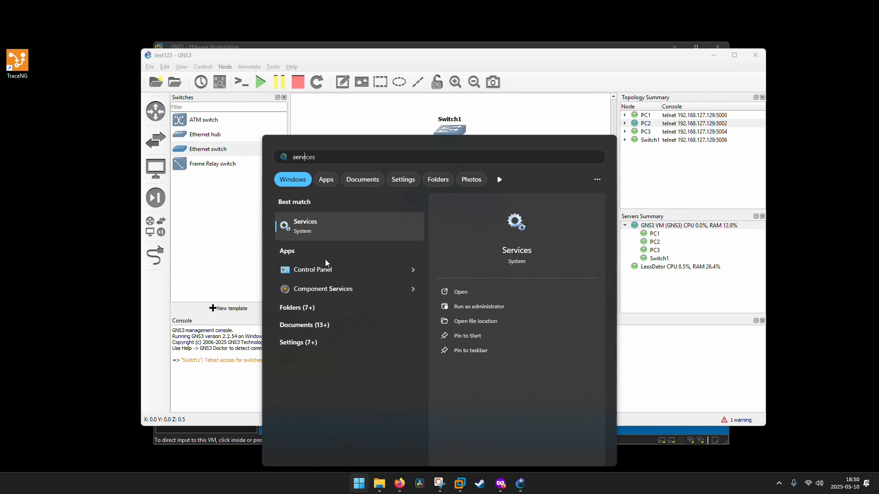
pyautogui.click(333, 235)
pyautogui.click(307, 216)
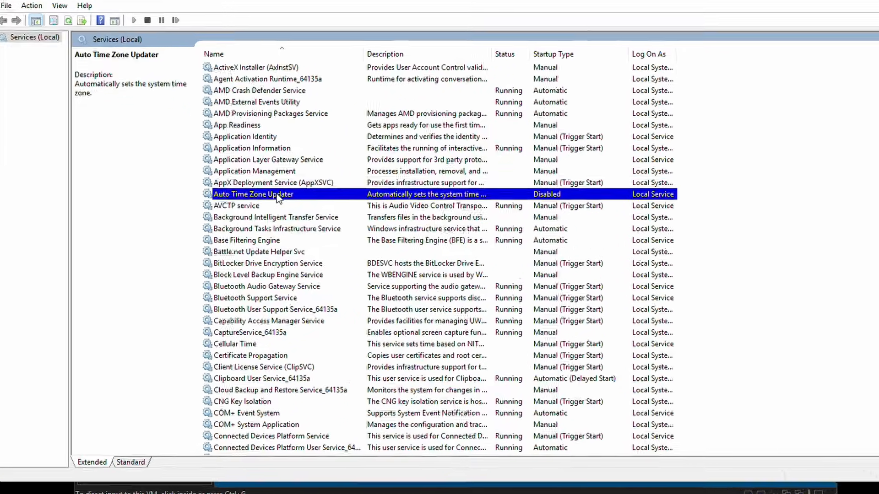
pyautogui.press('h')
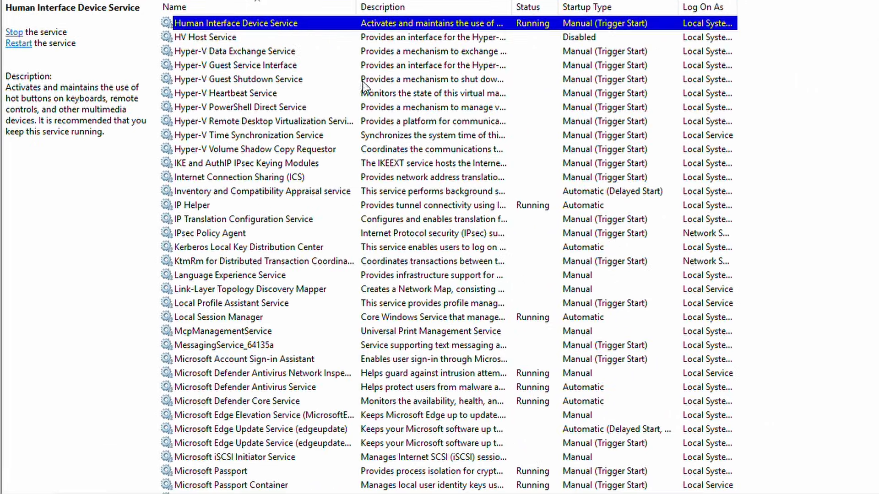
pyautogui.click(210, 38)
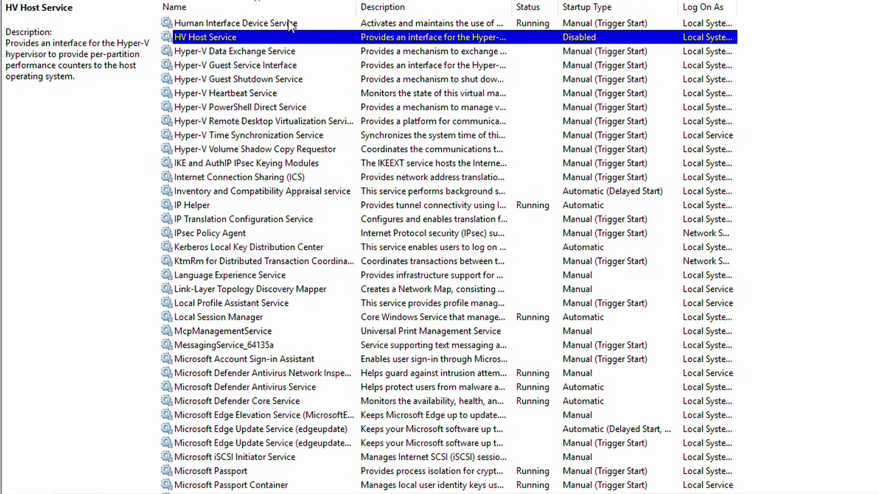
pyautogui.click(249, 52)
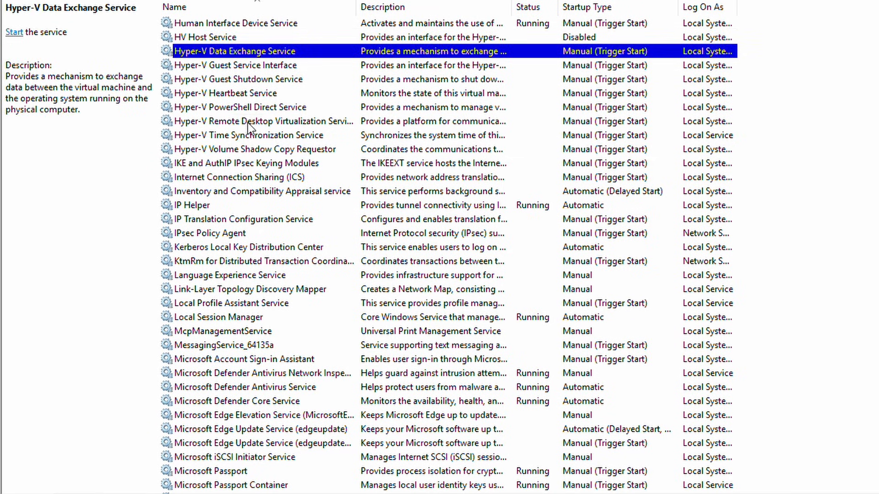
pyautogui.click(250, 150)
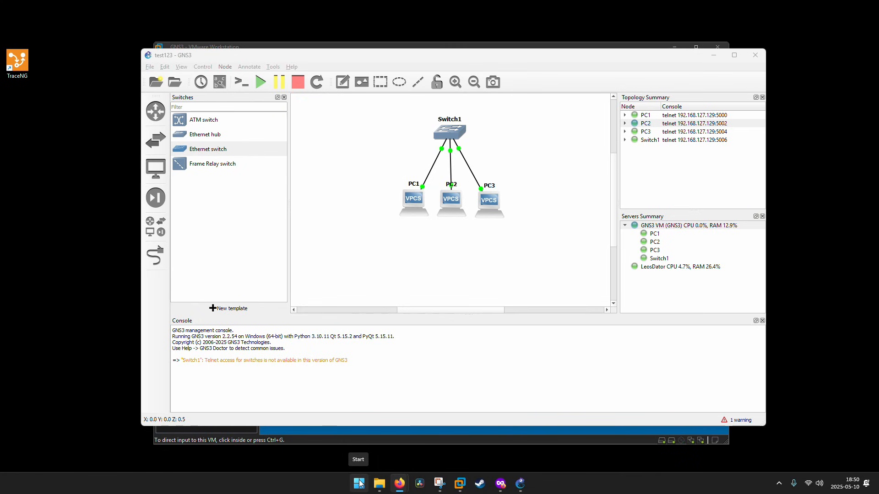
# Step: Open Turn Windows features on or off, check the Virtual Machine Platform and Windows Hypervisor Platform entries, and close it
pyautogui.click(359, 483)
pyautogui.write('feat')
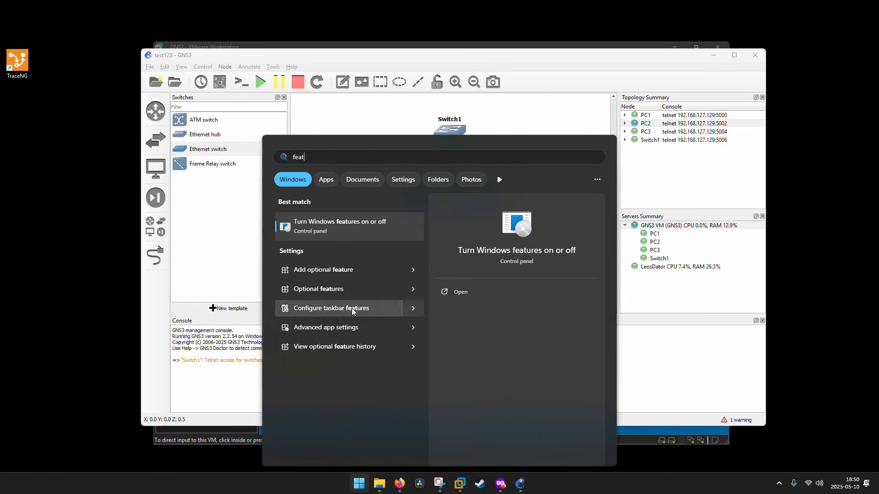
pyautogui.click(369, 221)
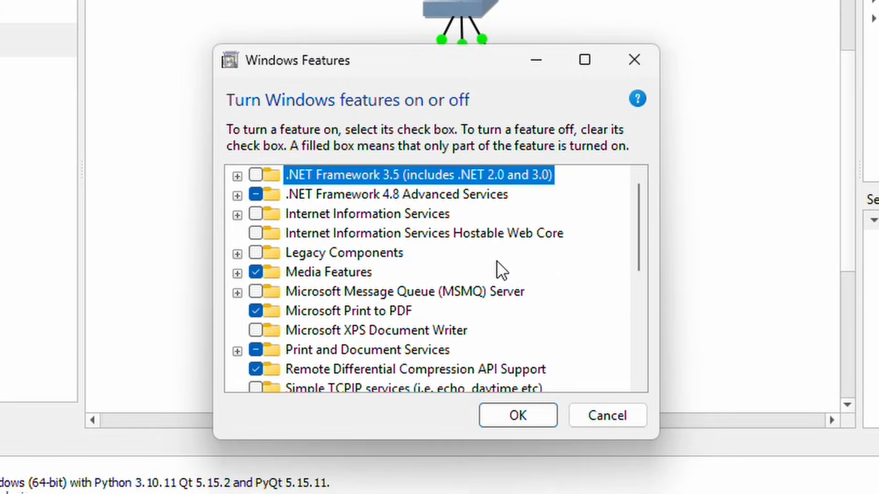
pyautogui.moveTo(638, 232); pyautogui.dragTo(635, 298)
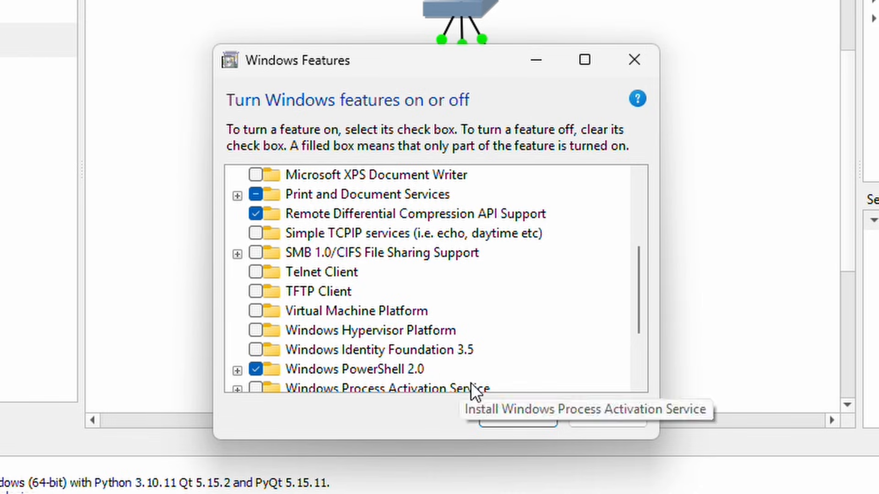
pyautogui.click(646, 61)
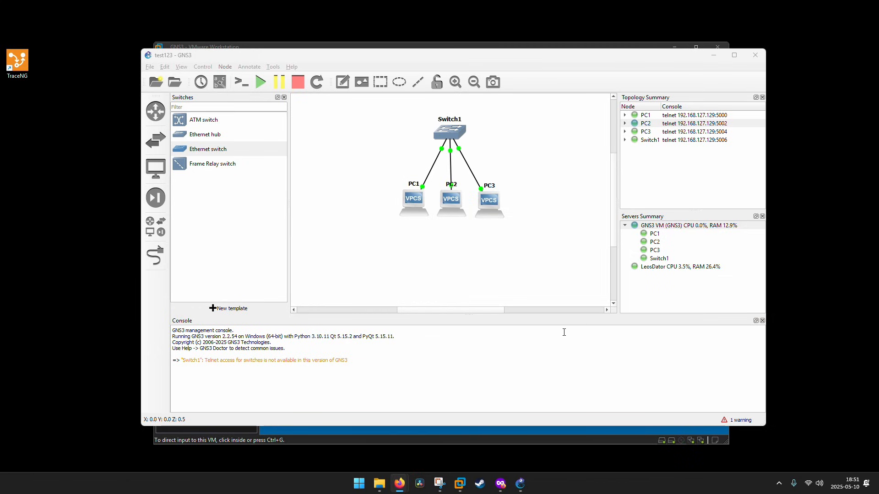
# Step: Run bcdedit /set hypervisorlaunchtype off in an administrator terminal and close the terminal
pyautogui.rightClick(351, 484)
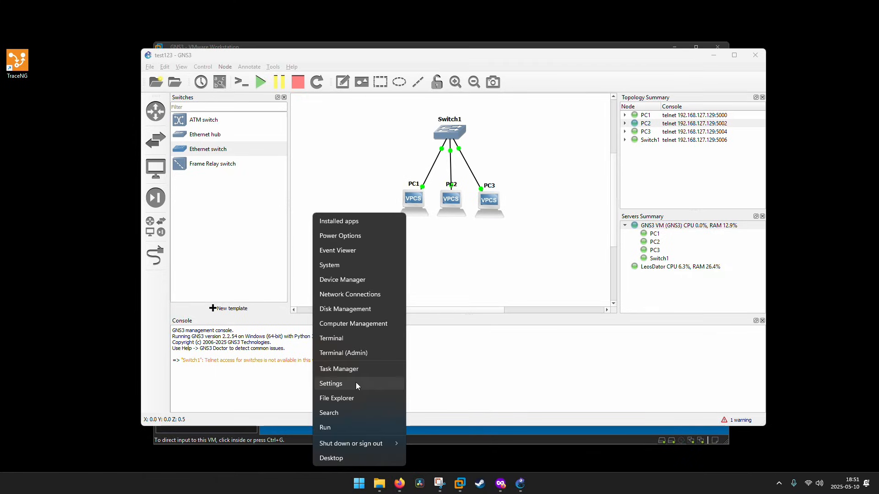
pyautogui.click(333, 352)
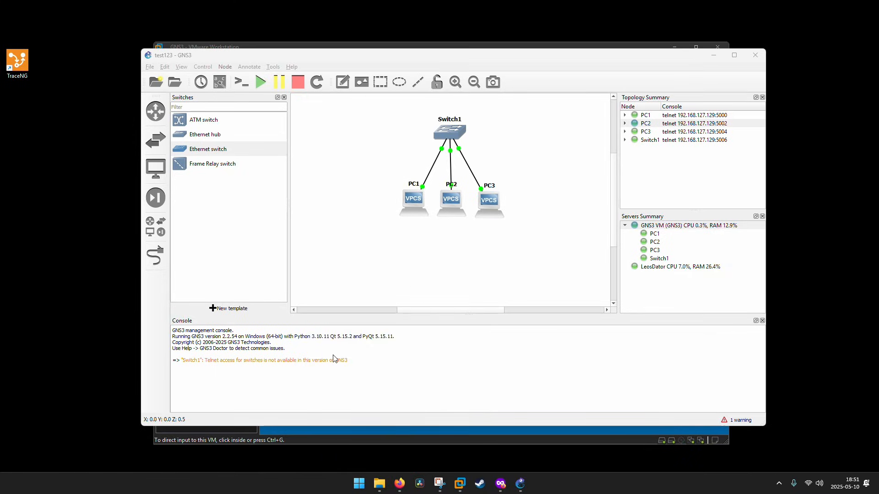
pyautogui.write('bcdedit /set hypervisorlaunchtype off')
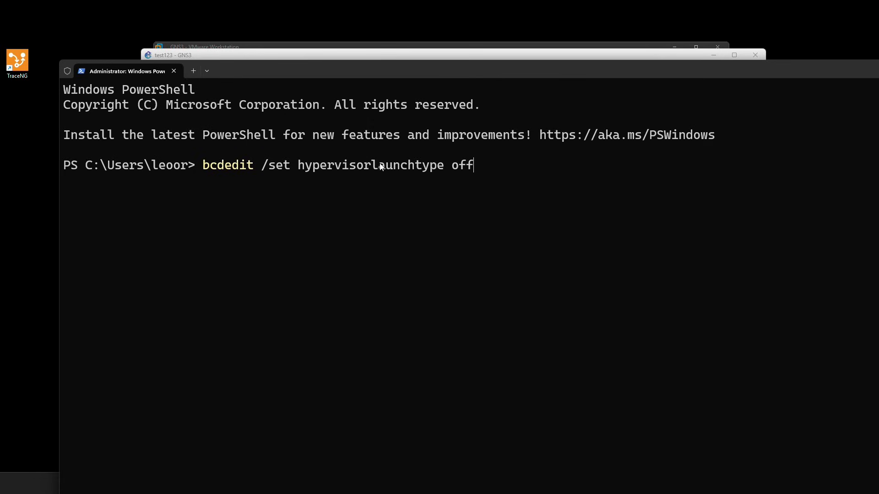
pyautogui.press('Return')
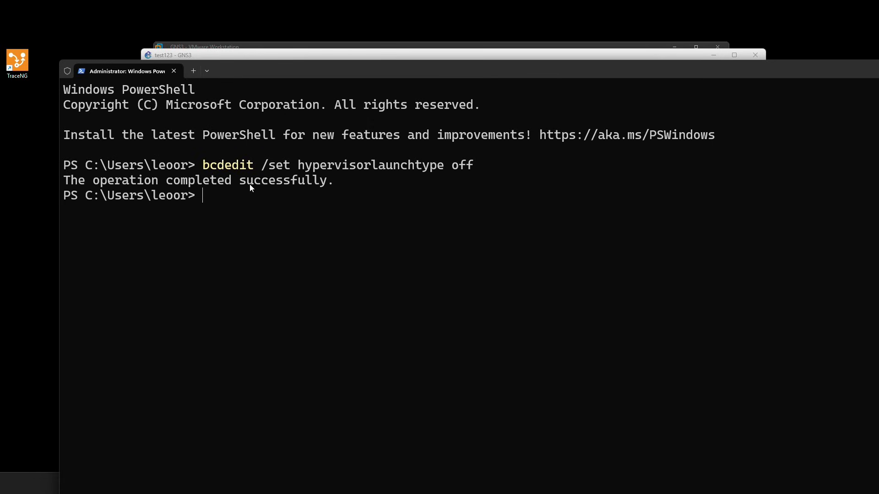
pyautogui.click(174, 71)
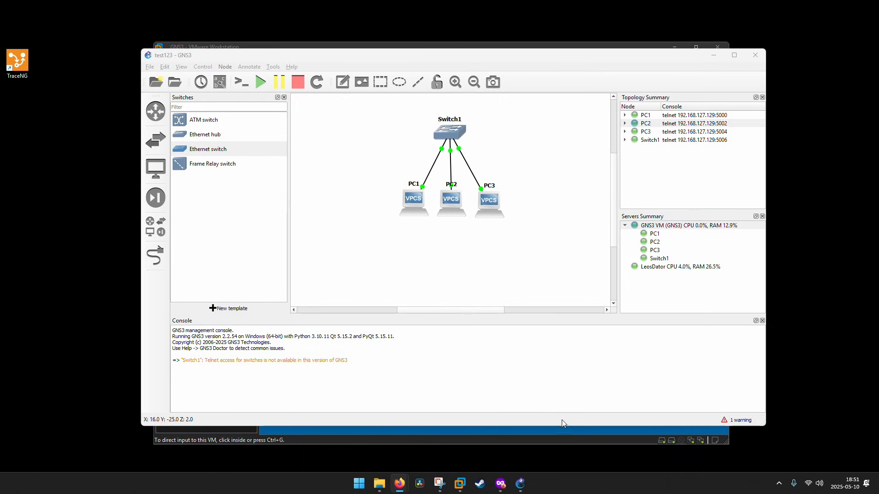
# Step: Open the Core isolation settings in Windows Security, review Memory integrity and the other protections, and close the window
pyautogui.click(359, 483)
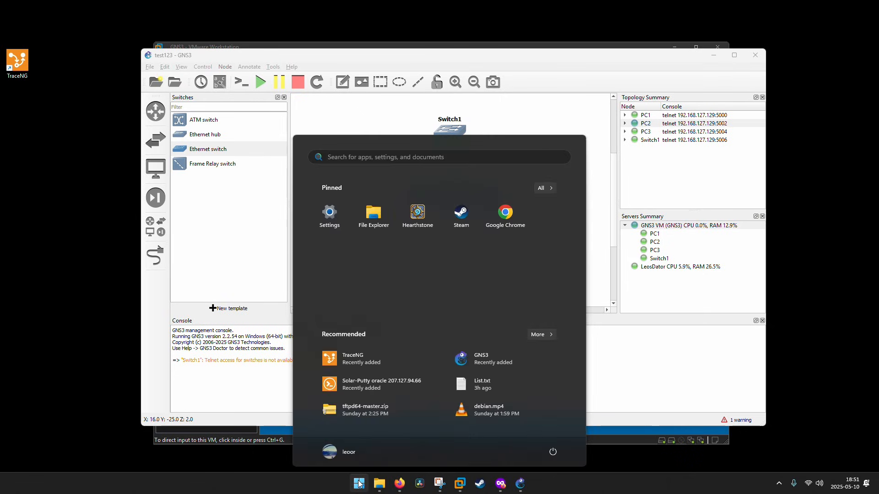
pyautogui.write('core')
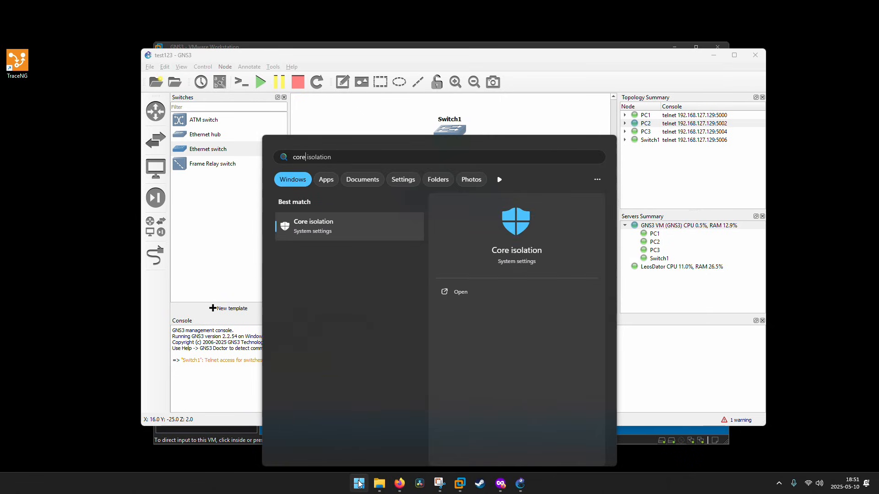
pyautogui.click(347, 226)
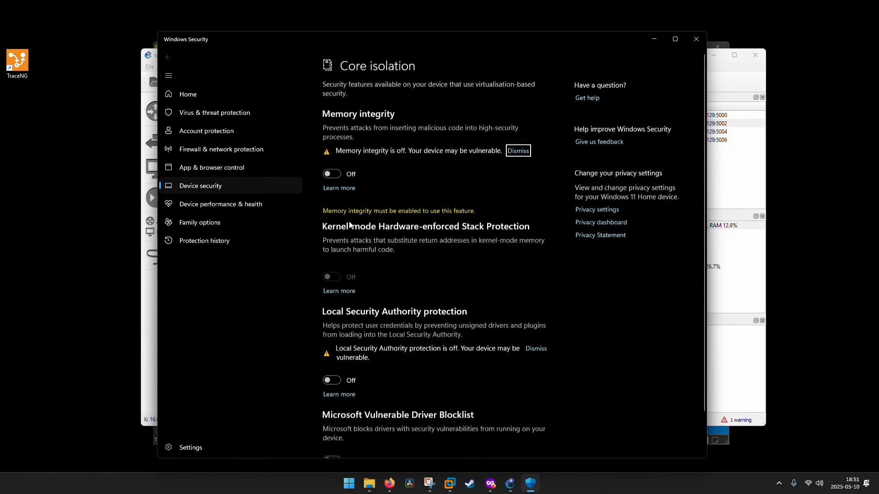
pyautogui.click(586, 285)
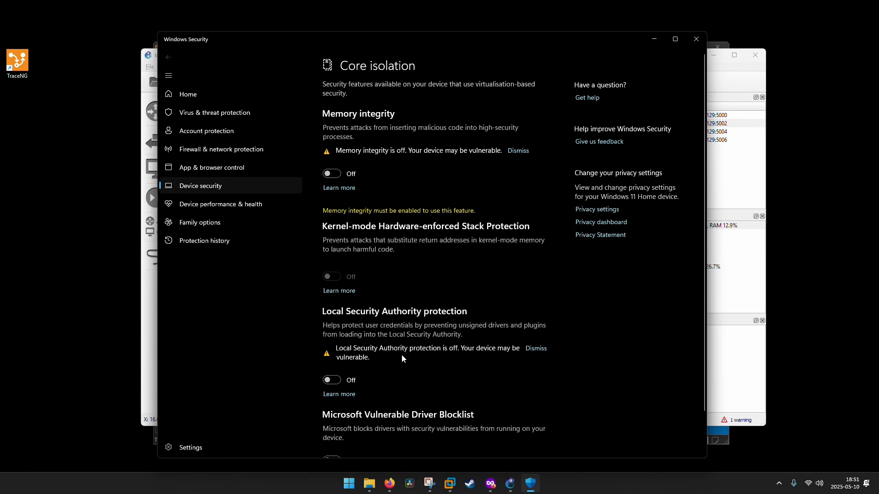
pyautogui.scroll(-1, 403, 358)
pyautogui.scroll(1, 402, 358)
pyautogui.click(696, 39)
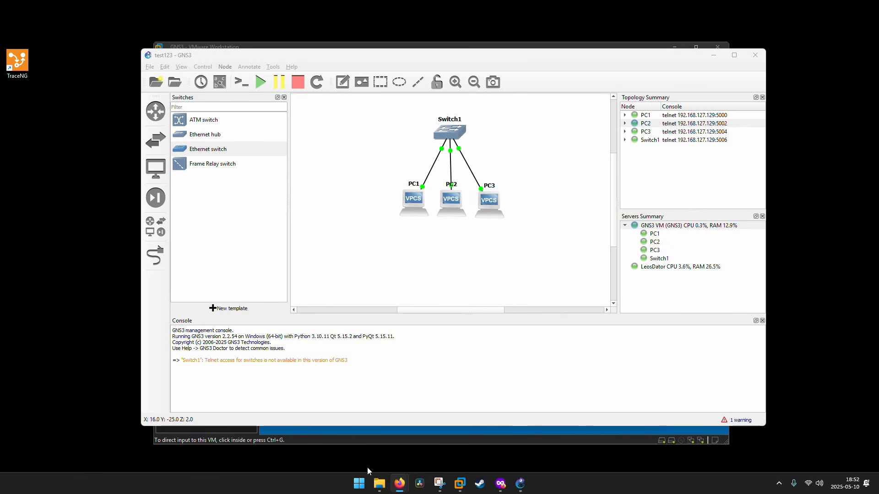
# Step: Open Registry Editor and inspect the Enabled value of the WindowsHello key under Control\DeviceGuard\Scenarios
pyautogui.press('super')
pyautogui.write('rege')
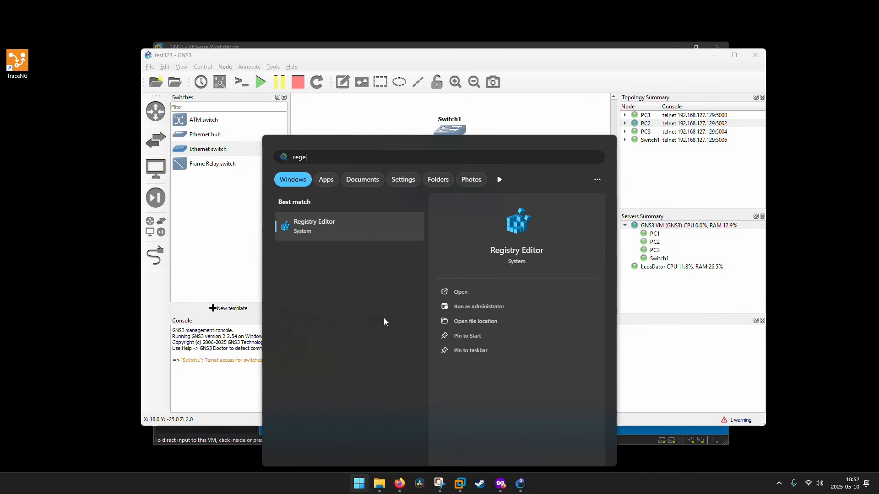
pyautogui.click(342, 233)
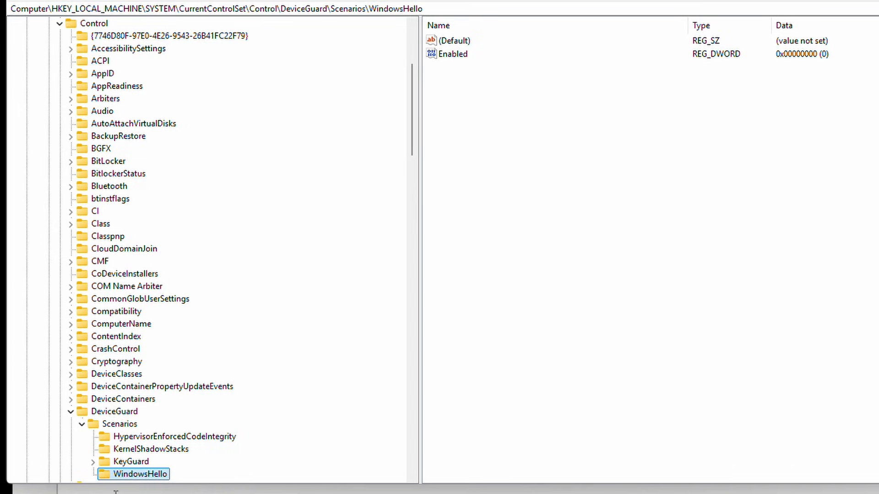
pyautogui.click(129, 486)
pyautogui.click(145, 462)
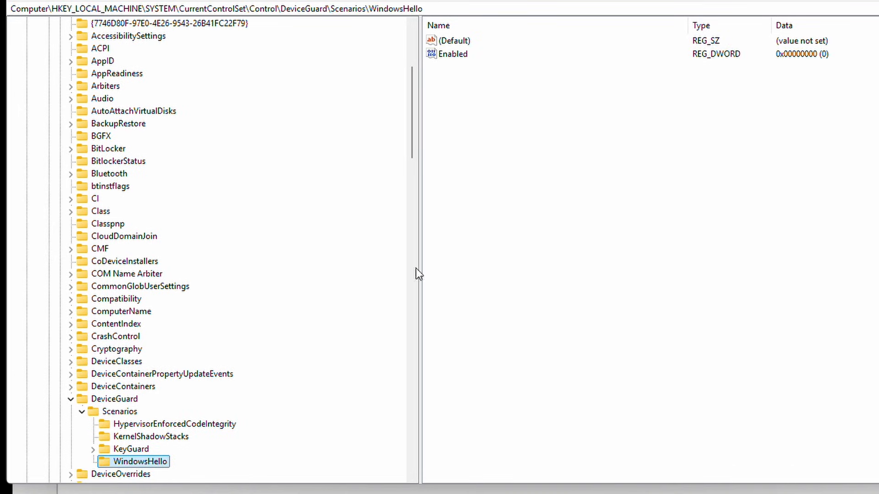
pyautogui.click(724, 144)
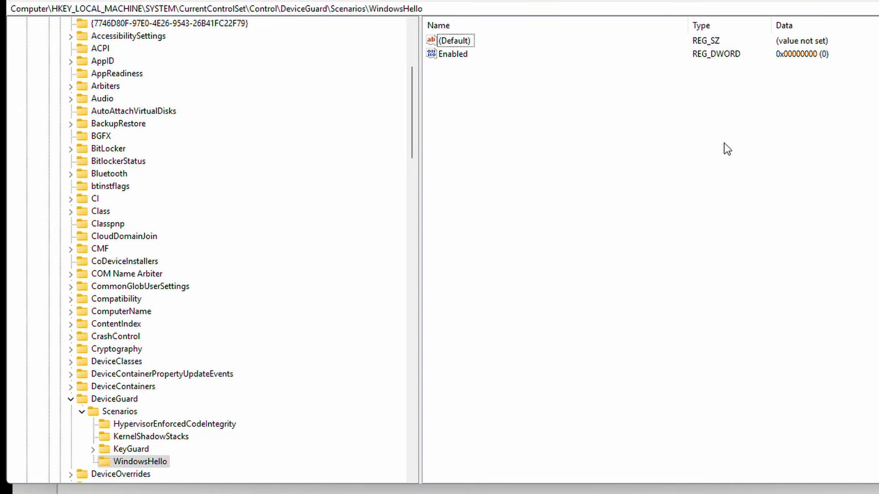
pyautogui.click(458, 55)
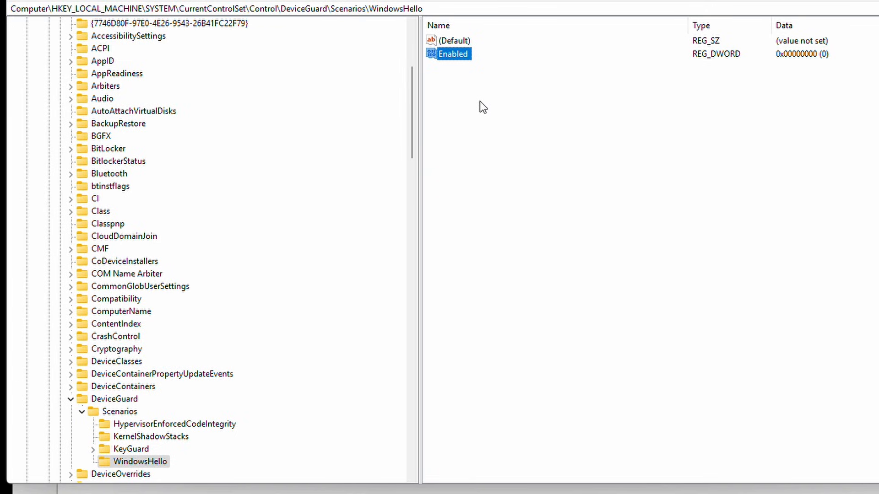
# Step: Open Windows Settings and view Your info in the account settings
pyautogui.click(336, 493)
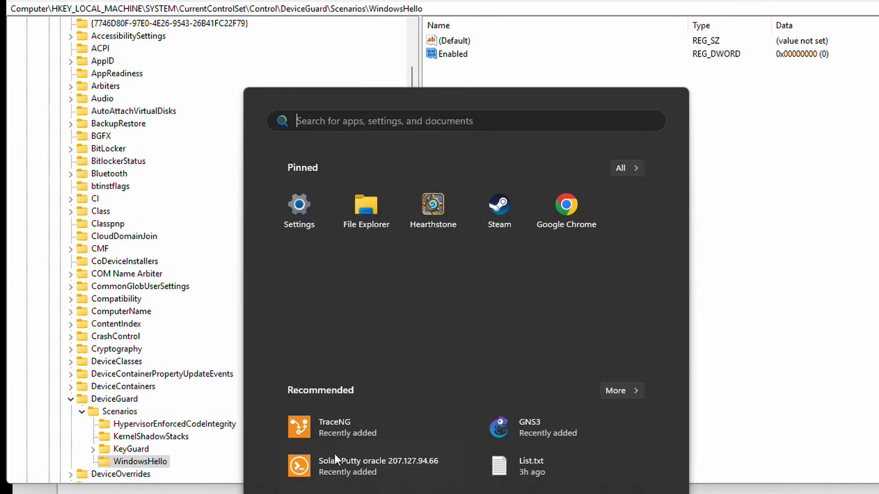
pyautogui.click(314, 222)
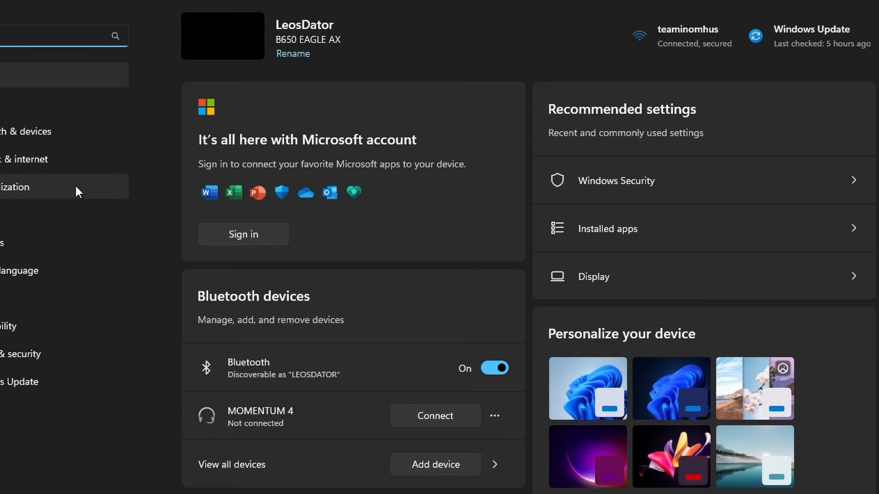
pyautogui.click(10, 242)
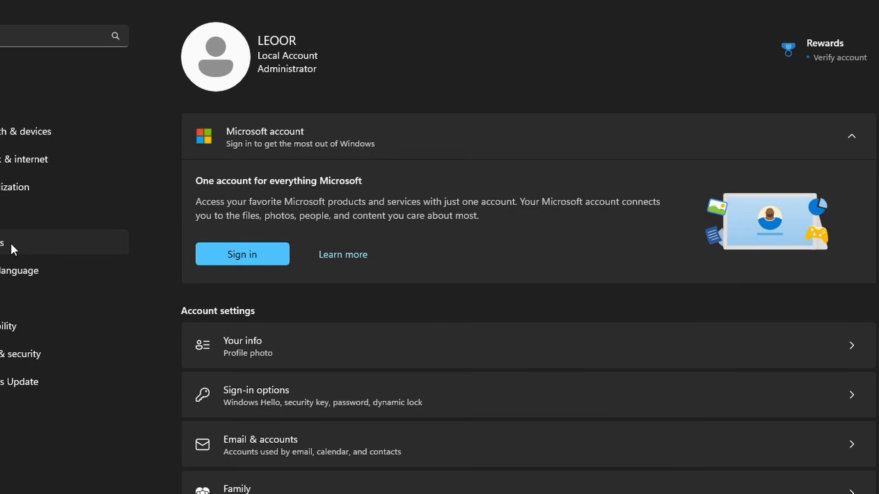
pyautogui.click(303, 344)
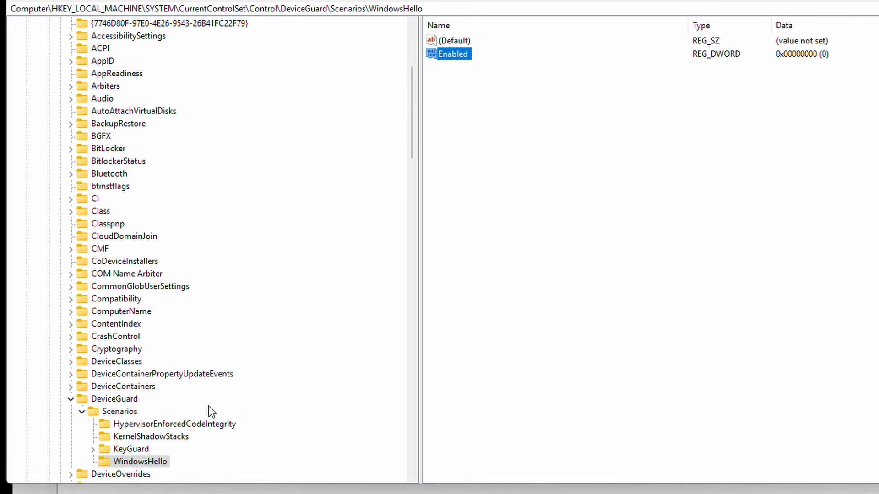
# Step: Inspect the EnableVirtualizationBasedSecurity value of the DeviceGuard registry key and close its editor without changing it
pyautogui.click(122, 401)
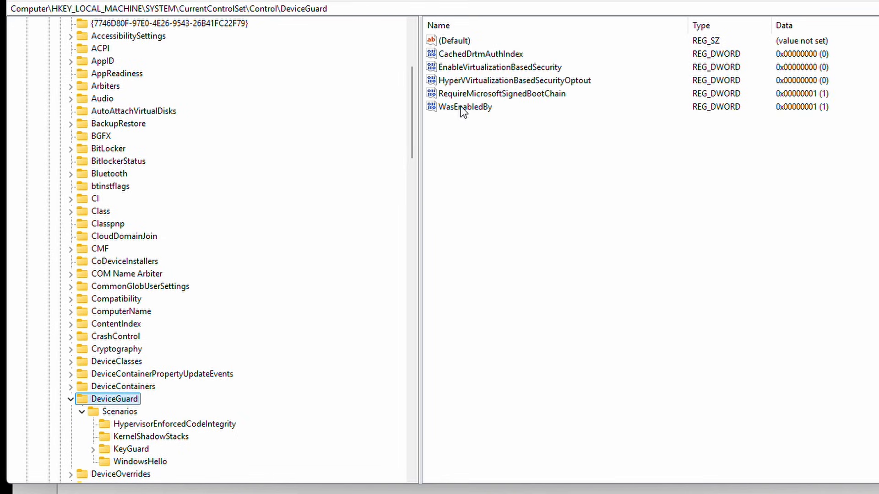
pyautogui.click(438, 68)
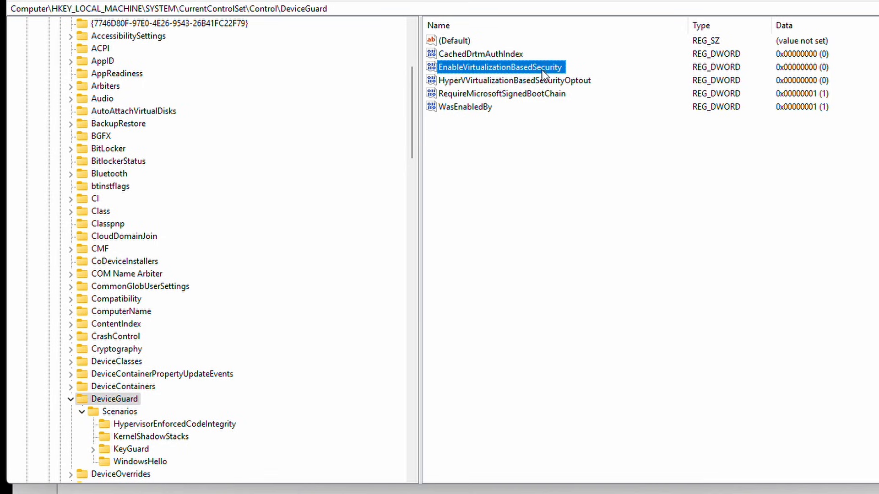
pyautogui.doubleClick(527, 67)
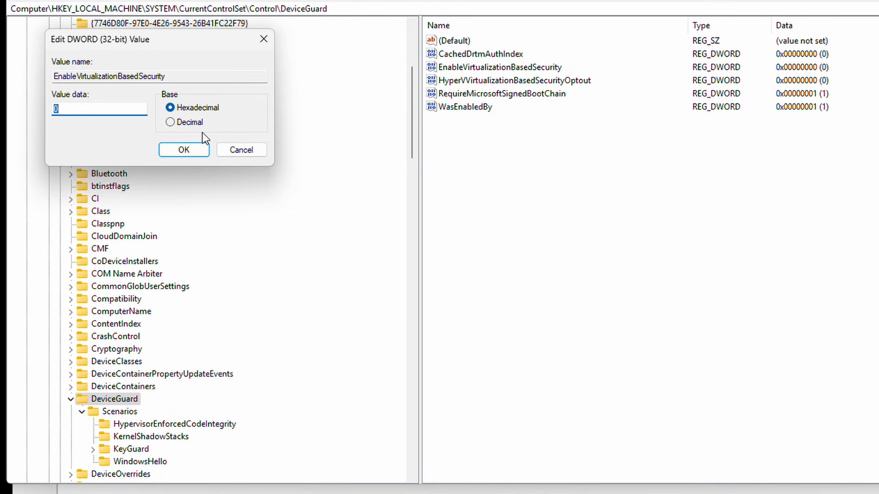
pyautogui.click(246, 147)
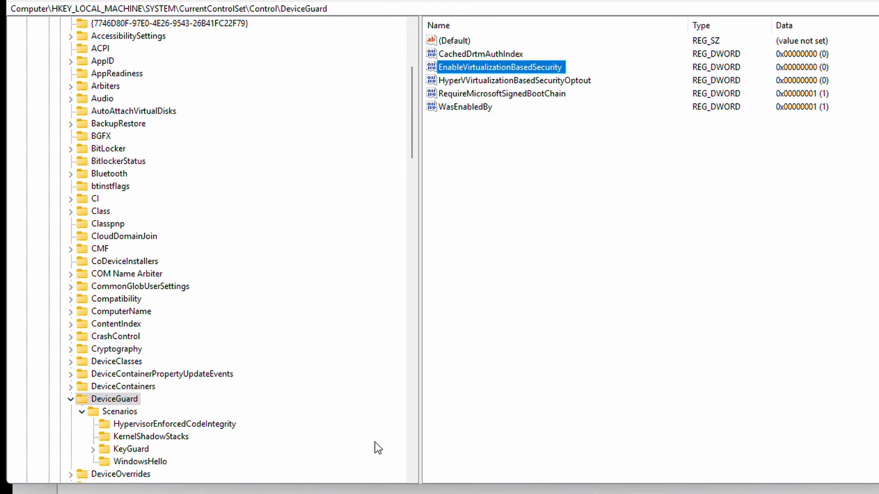
# Step: Open System Information with msinfo32 and check the Virtualization-based security entry in the system summary
pyautogui.press('super')
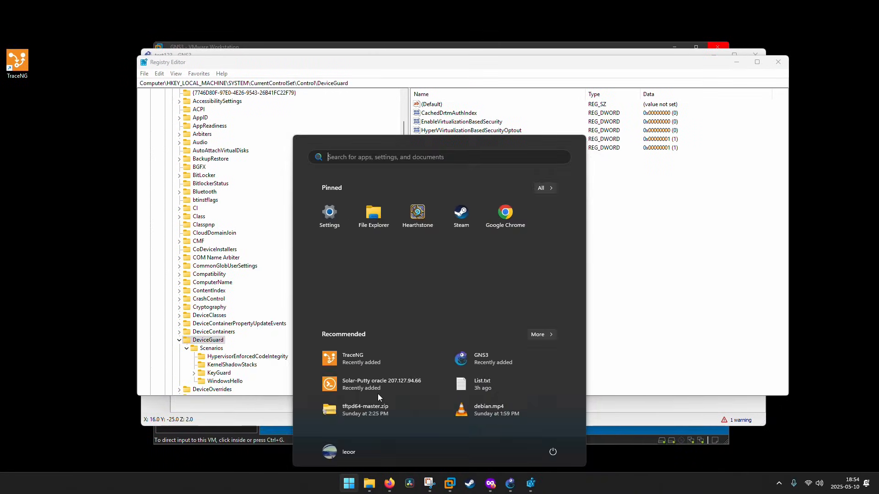
pyautogui.write('ms')
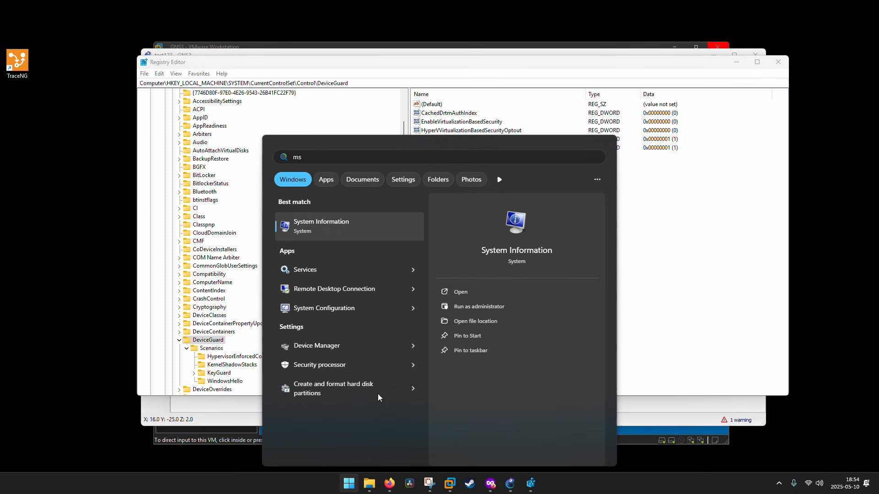
pyautogui.write('info3')
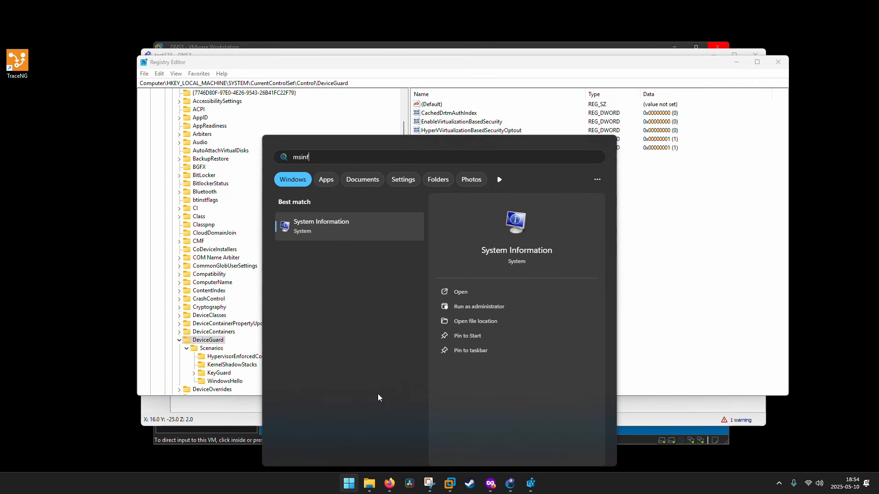
pyautogui.write('2')
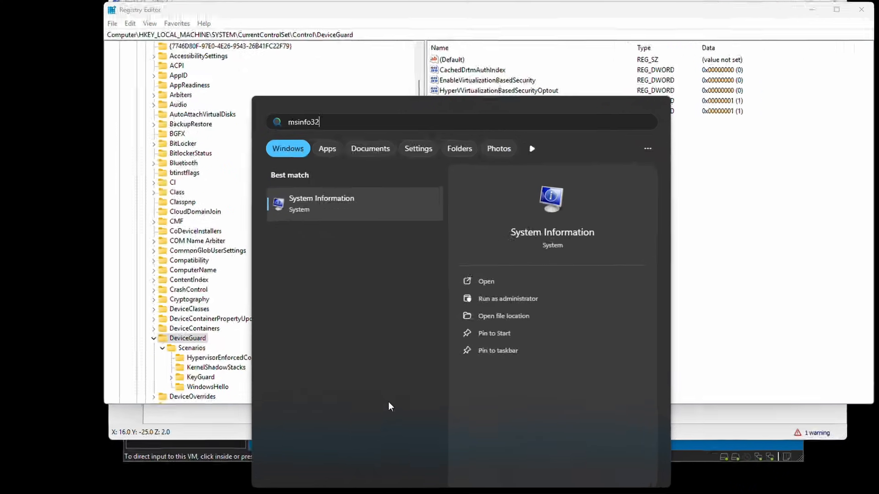
pyautogui.press('Return')
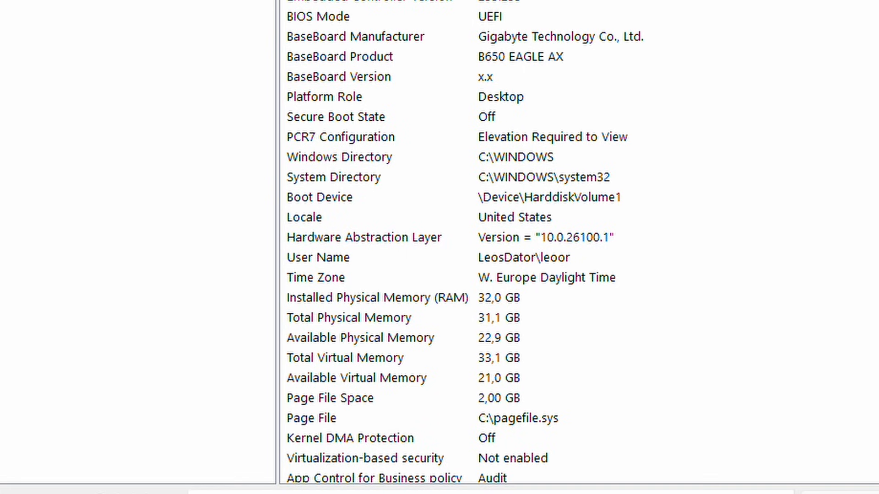
pyautogui.scroll(-1, 465, 242)
pyautogui.scroll(-1, 456, 247)
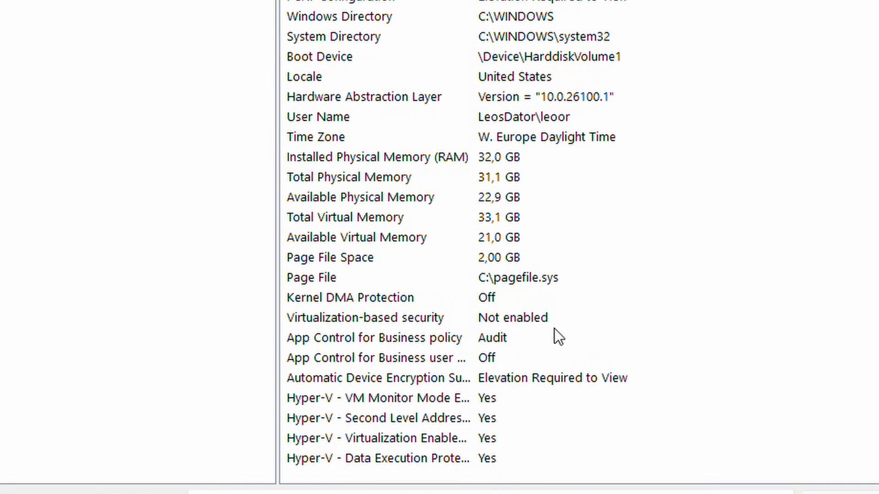
pyautogui.click(344, 320)
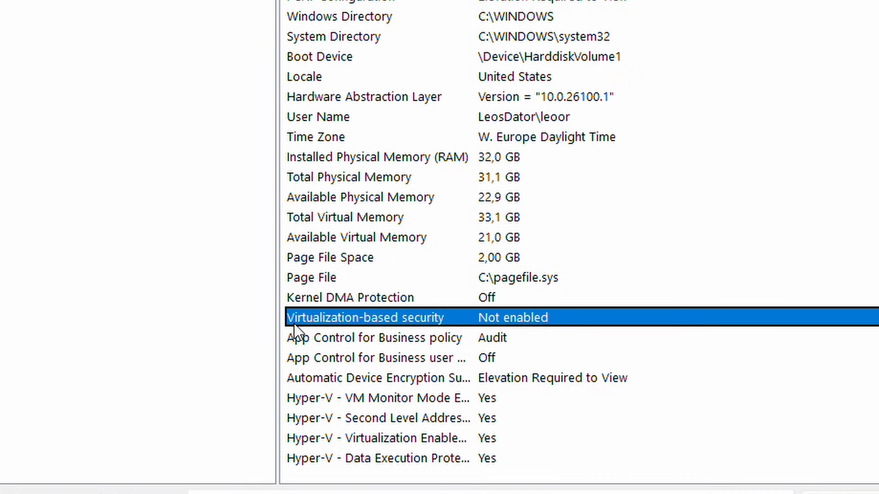